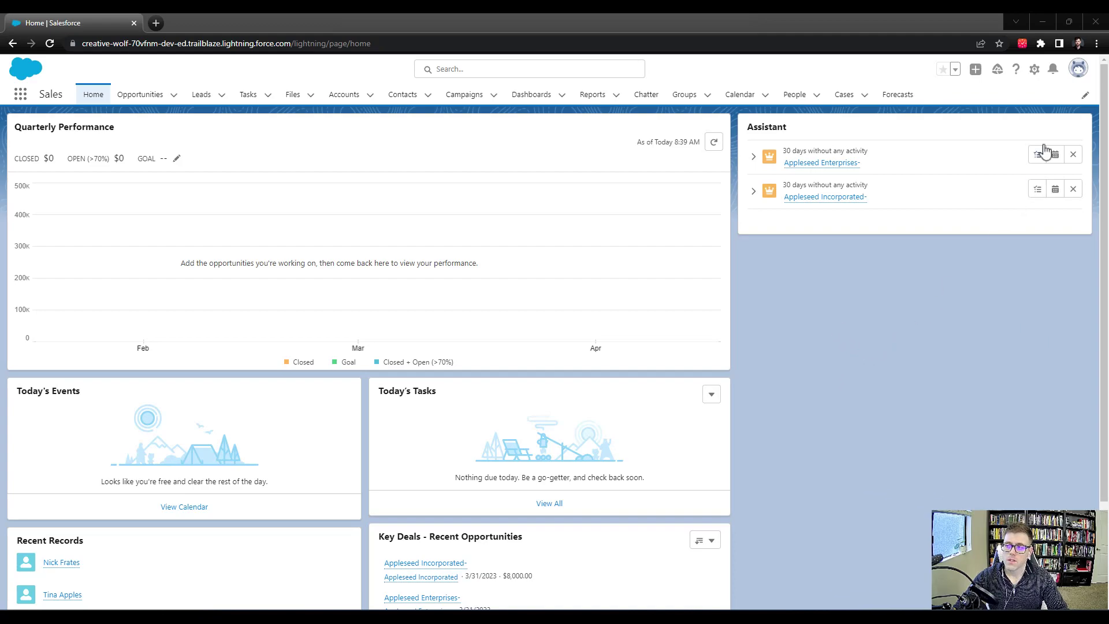
# Go to Setup, search Quick Find for 'flows', and open Process Automation > Flows.
pyautogui.click(1033, 72)
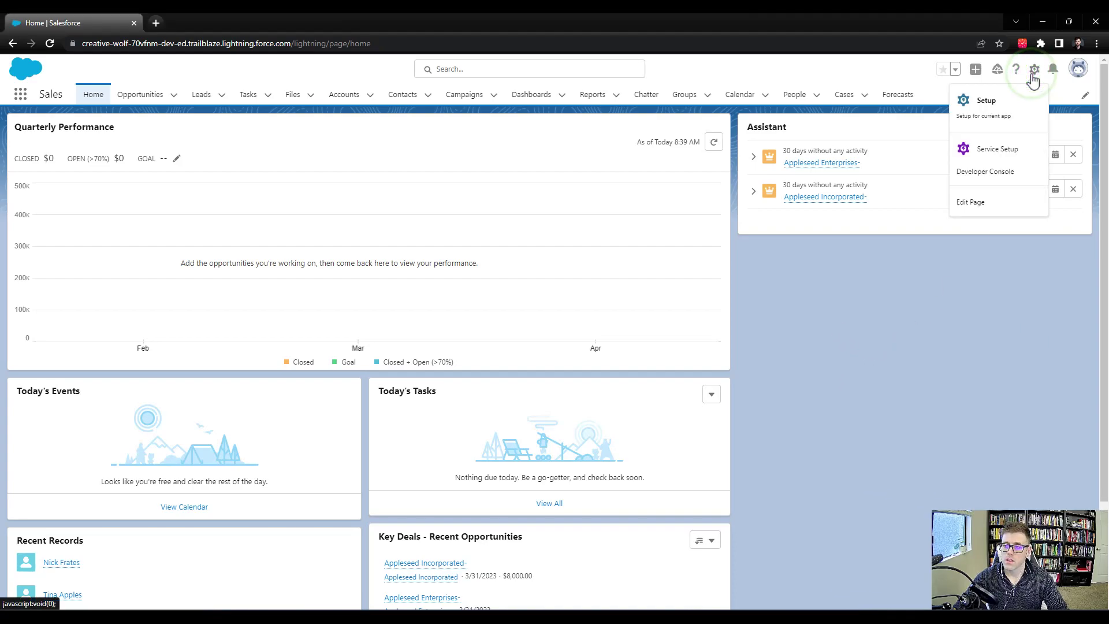
pyautogui.click(1007, 111)
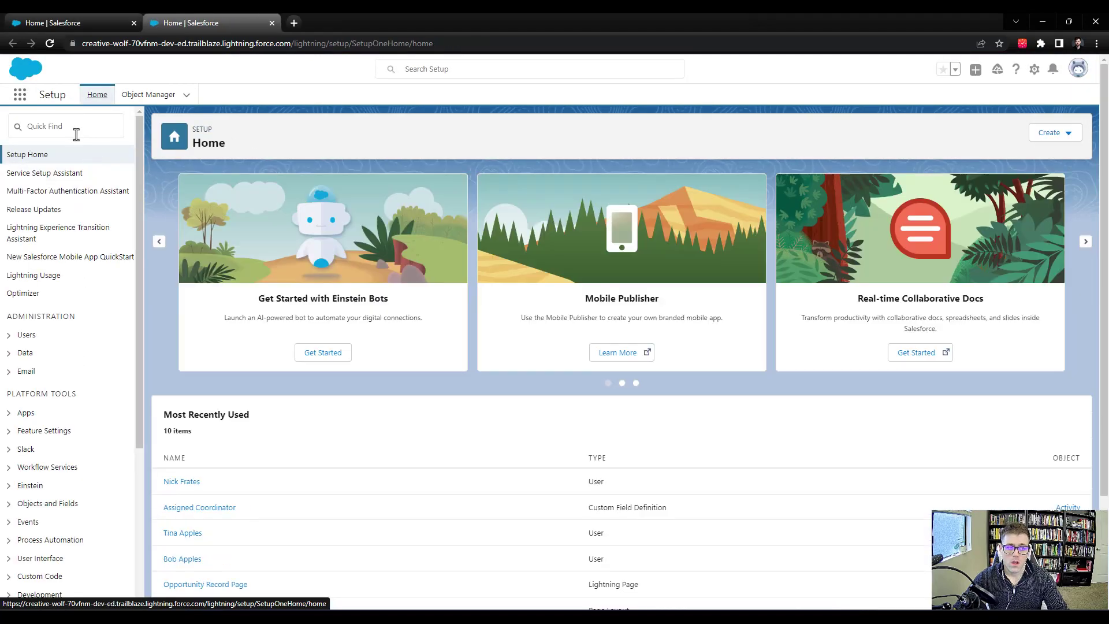
pyautogui.click(76, 134)
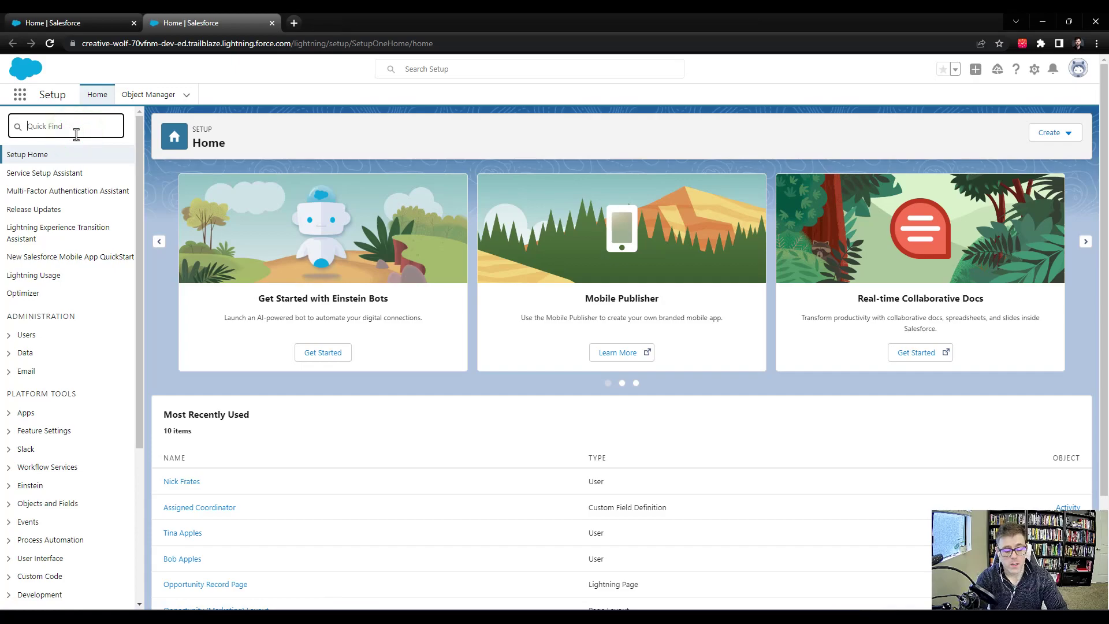
pyautogui.write('flows')
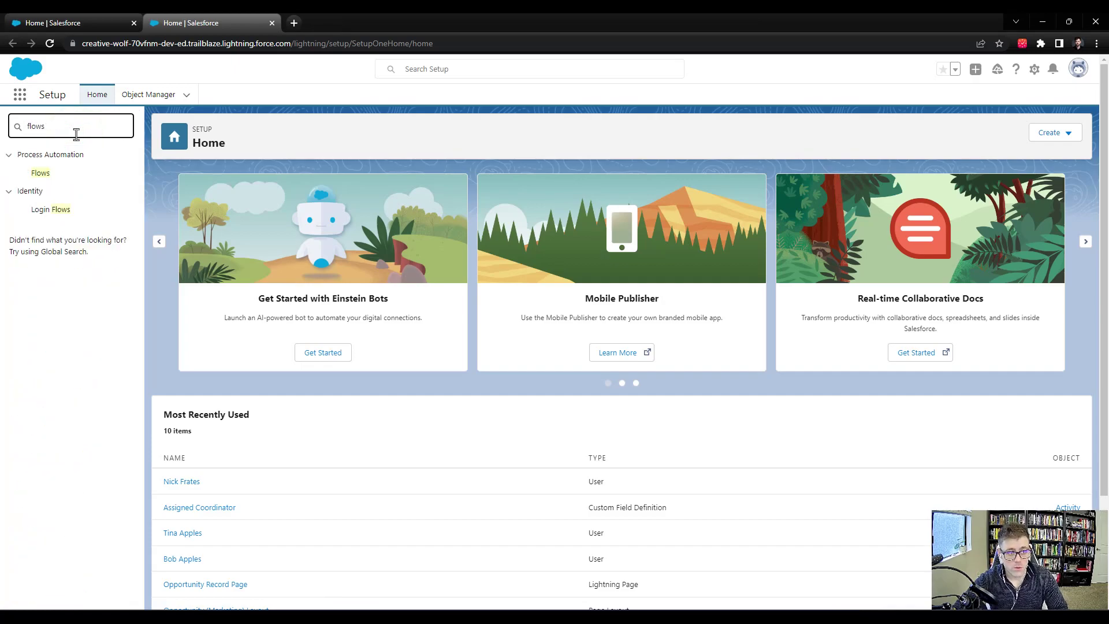
pyautogui.click(39, 173)
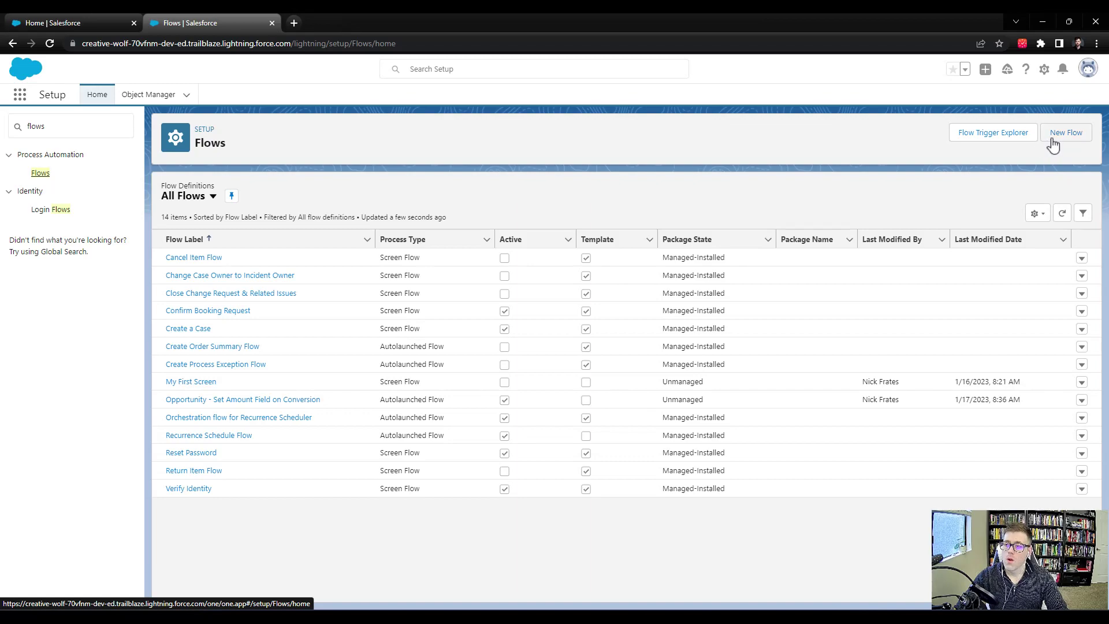
# Create a new flow of type Record-Triggered Flow.
pyautogui.click(1052, 141)
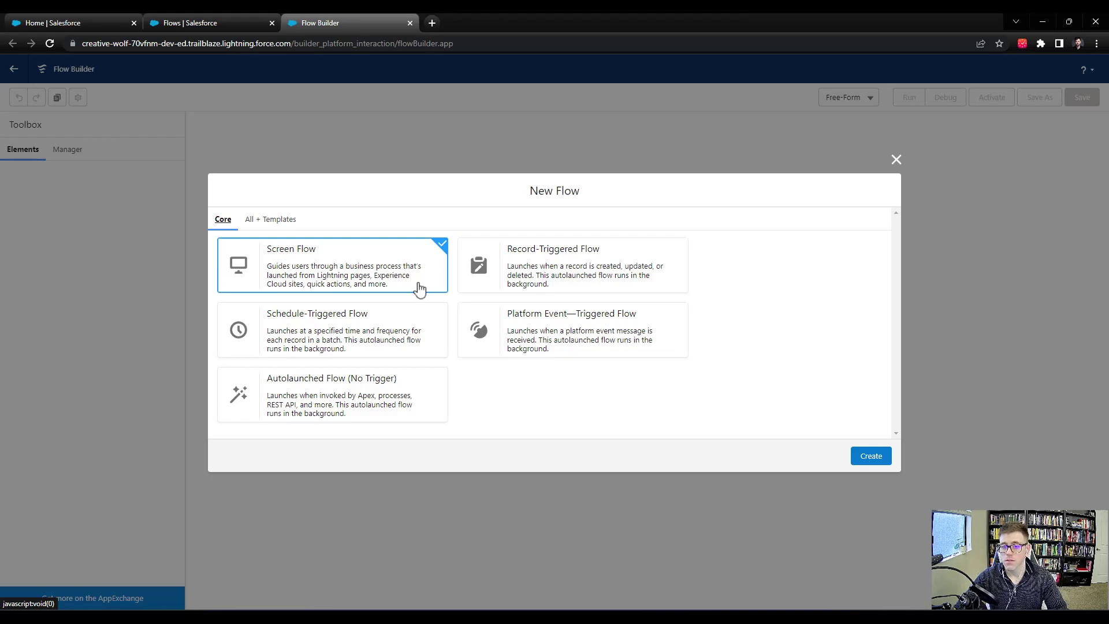
pyautogui.click(613, 252)
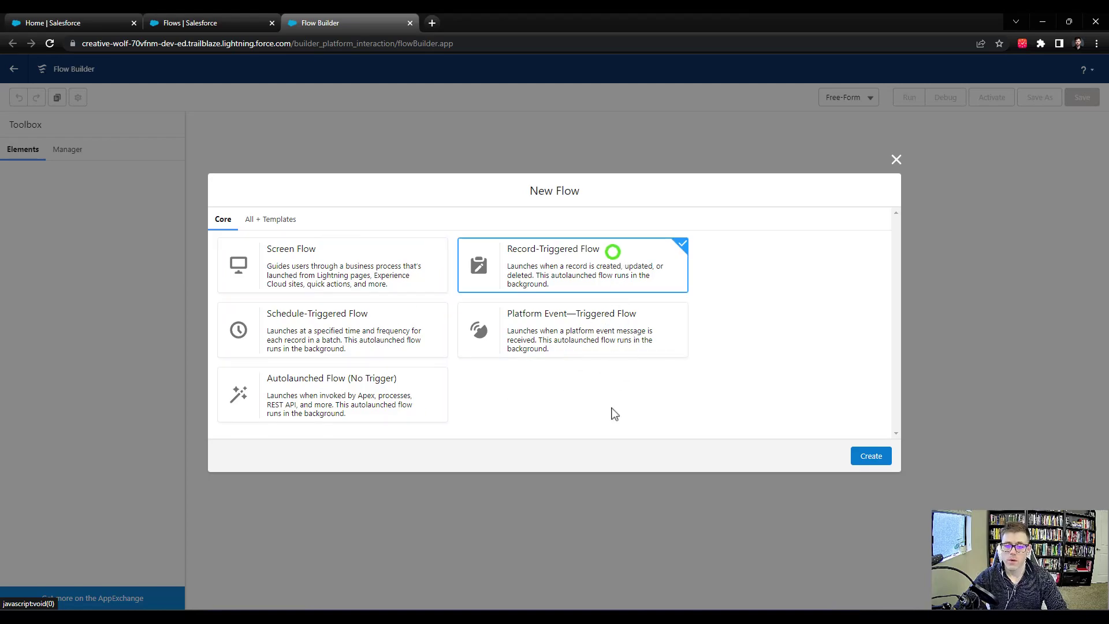
pyautogui.click(871, 456)
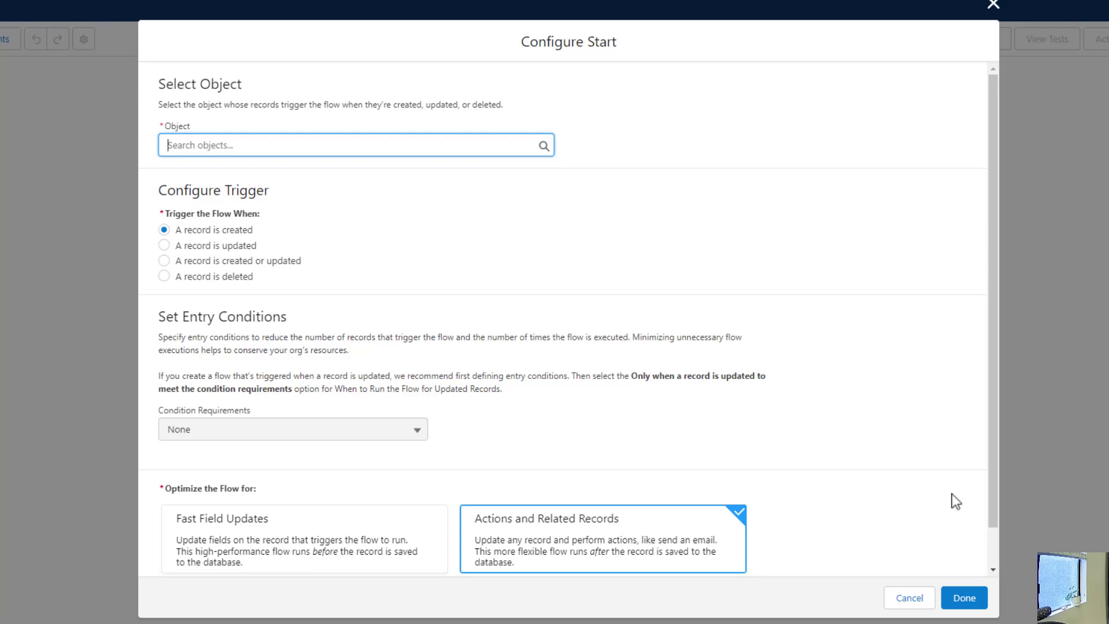
# Set the trigger object to Task, firing when a record is created or updated.
pyautogui.write('Task')
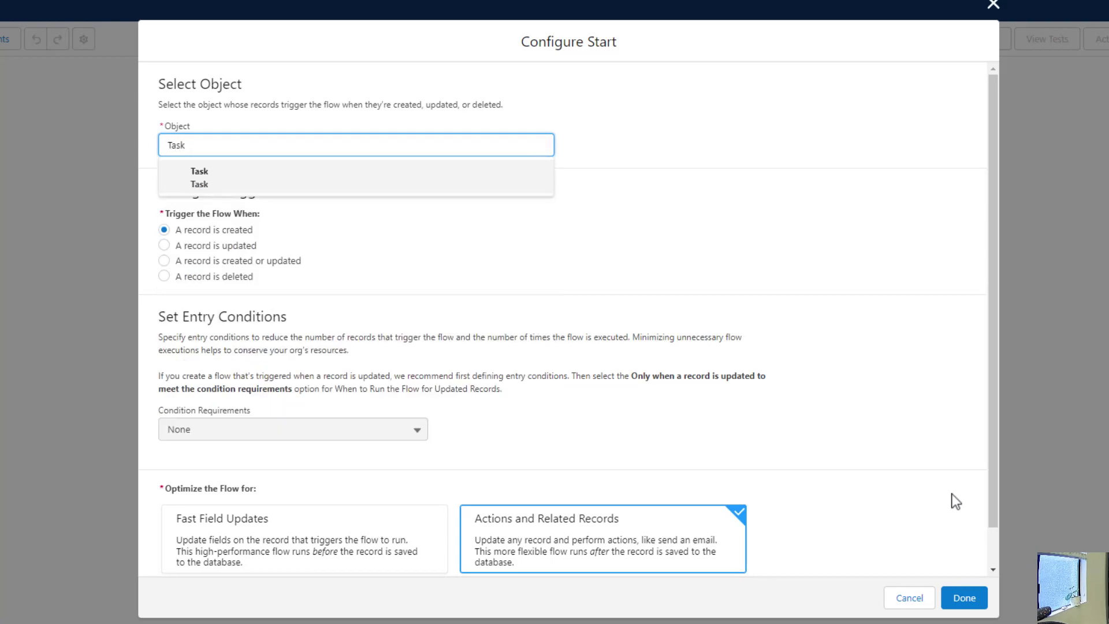
pyautogui.click(240, 180)
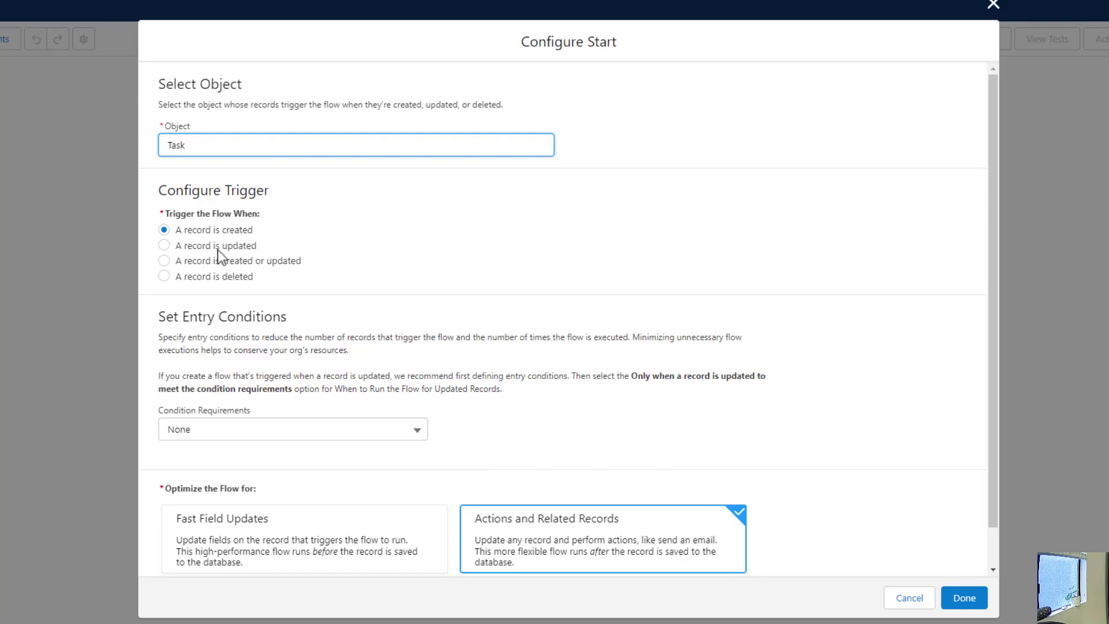
pyautogui.click(396, 301)
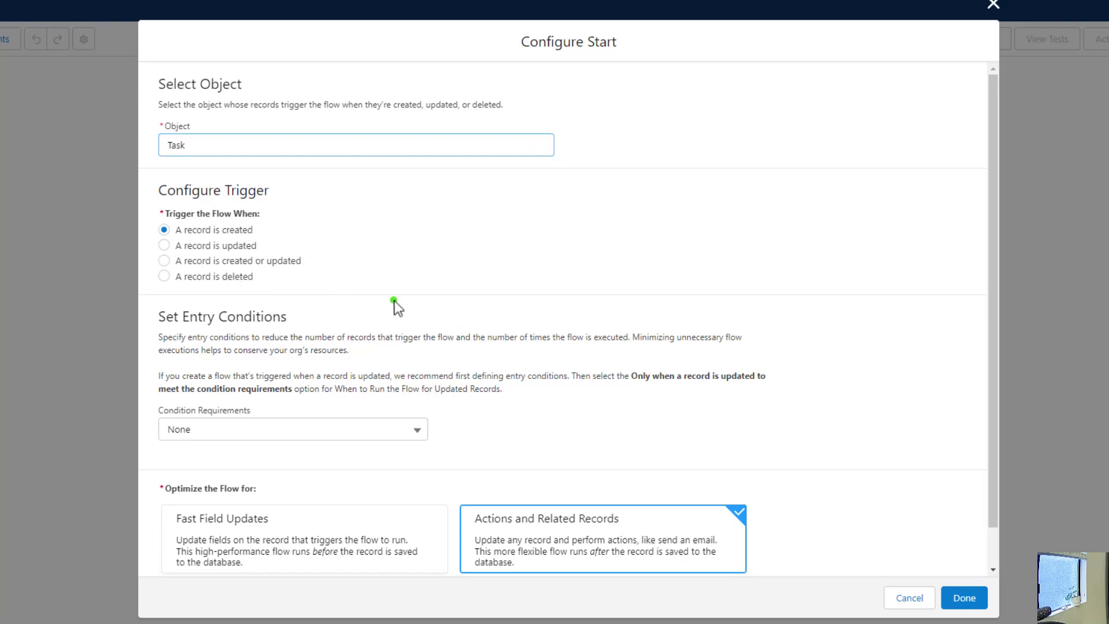
pyautogui.click(235, 262)
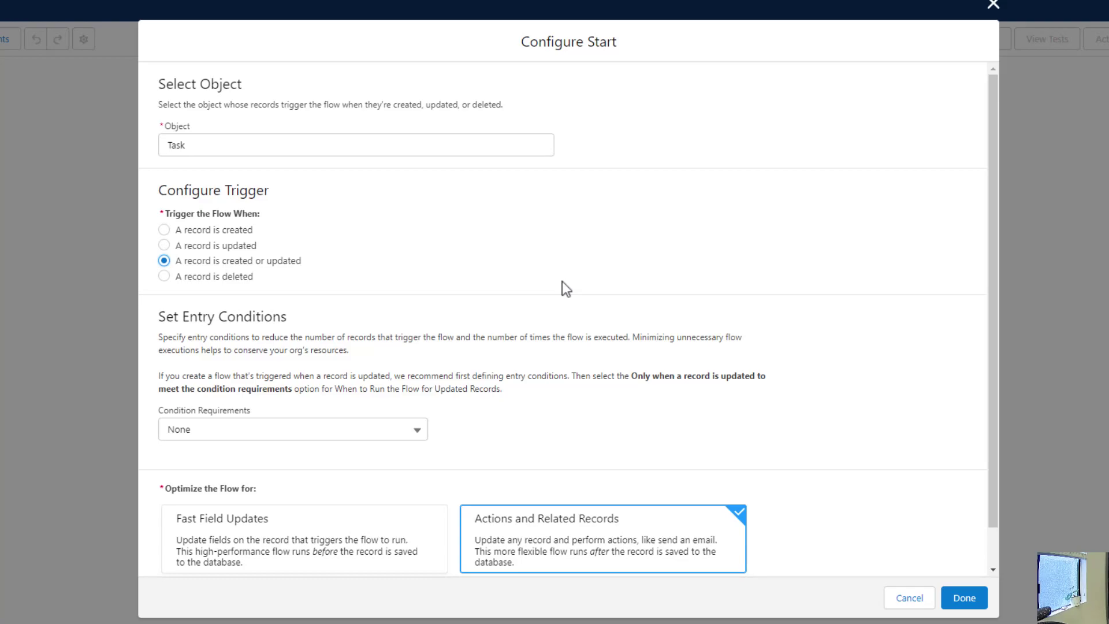
pyautogui.scroll(-1, 563, 282)
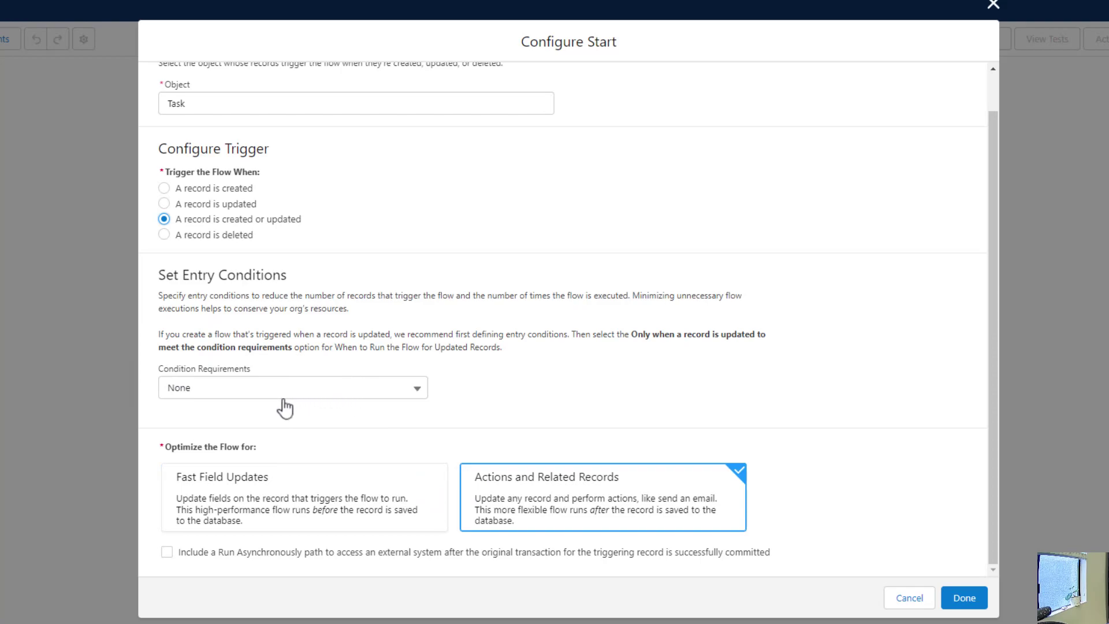
# Set entry condition requirements to All Conditions Are Met (AND) and begin a field condition.
pyautogui.click(237, 387)
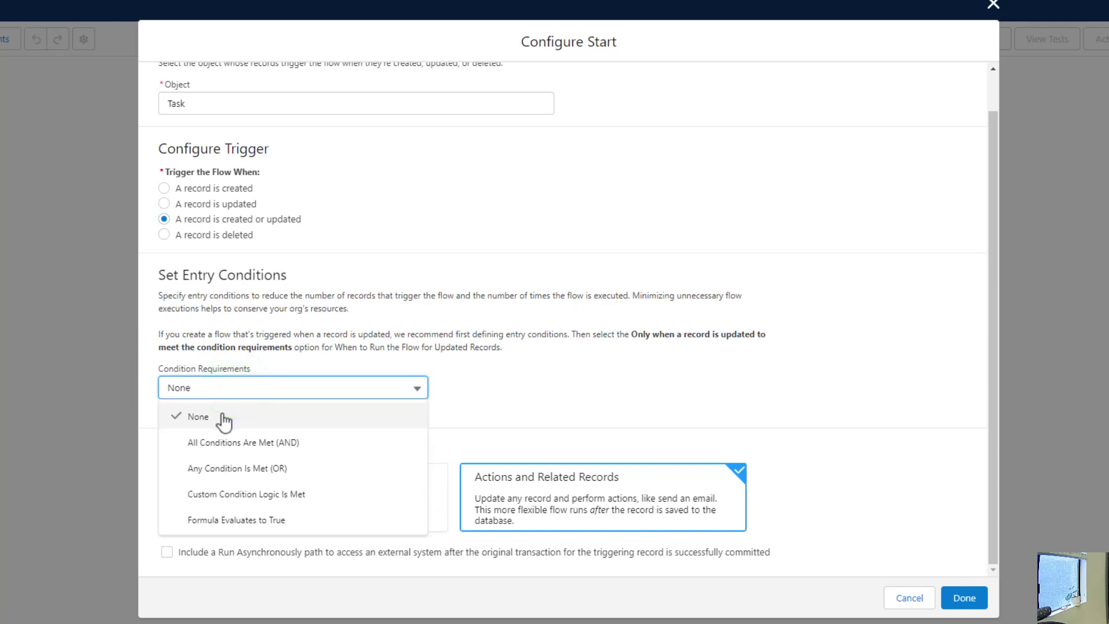
pyautogui.click(262, 445)
pyautogui.click(497, 280)
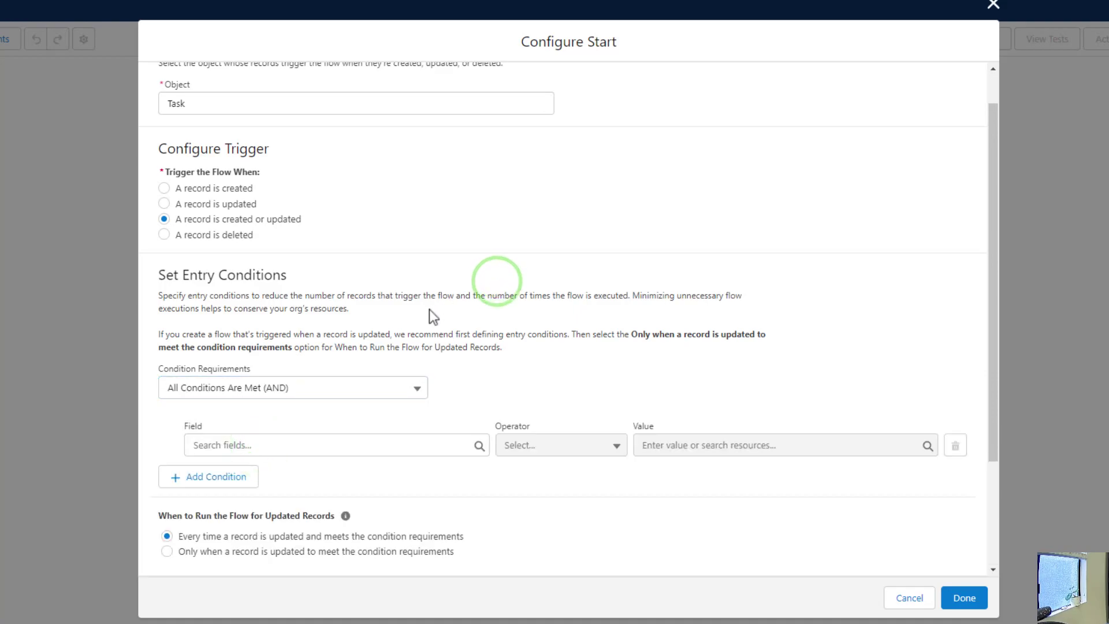
pyautogui.scroll(-1, 606, 292)
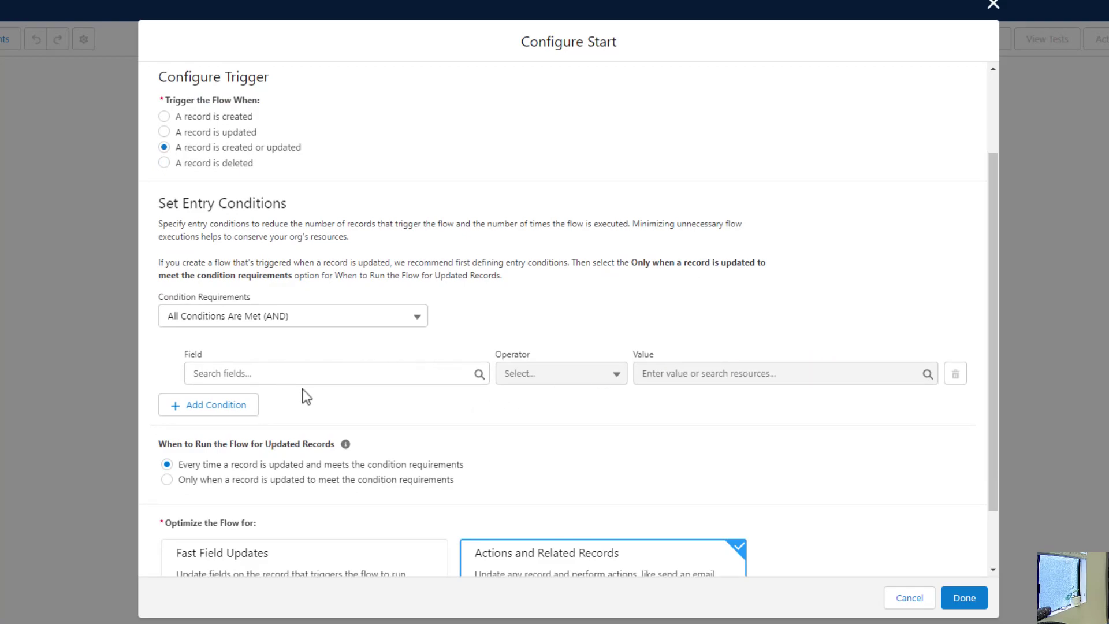
pyautogui.click(287, 375)
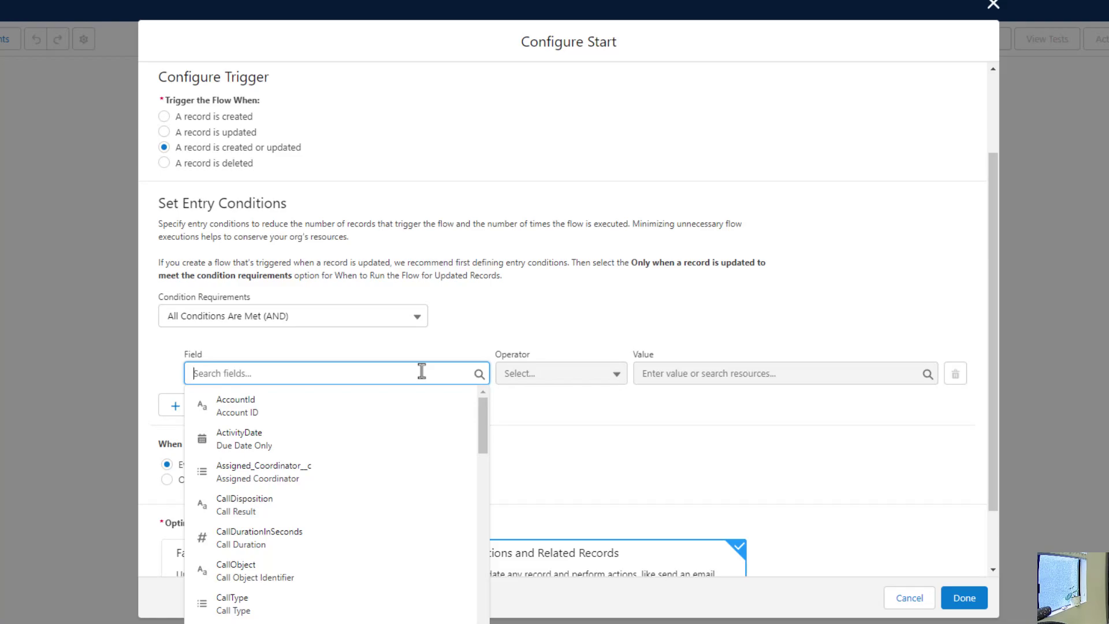
# Add the entry condition Assigned_Coordinator__c Is Changed with value $GlobalConstant.True.
pyautogui.write('assi')
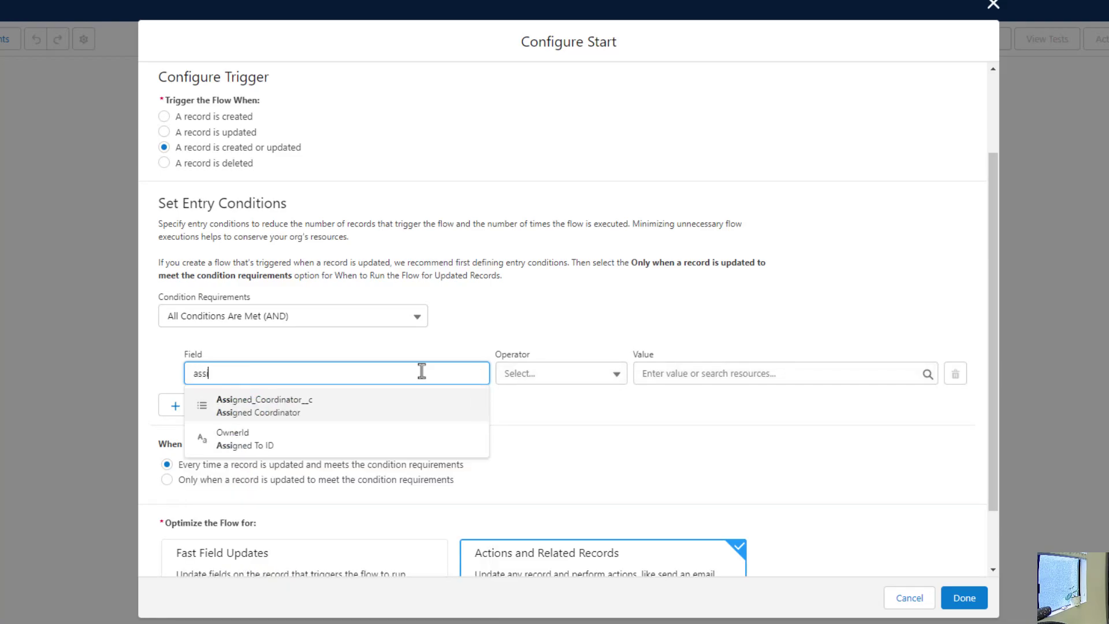
pyautogui.click(385, 400)
pyautogui.click(559, 375)
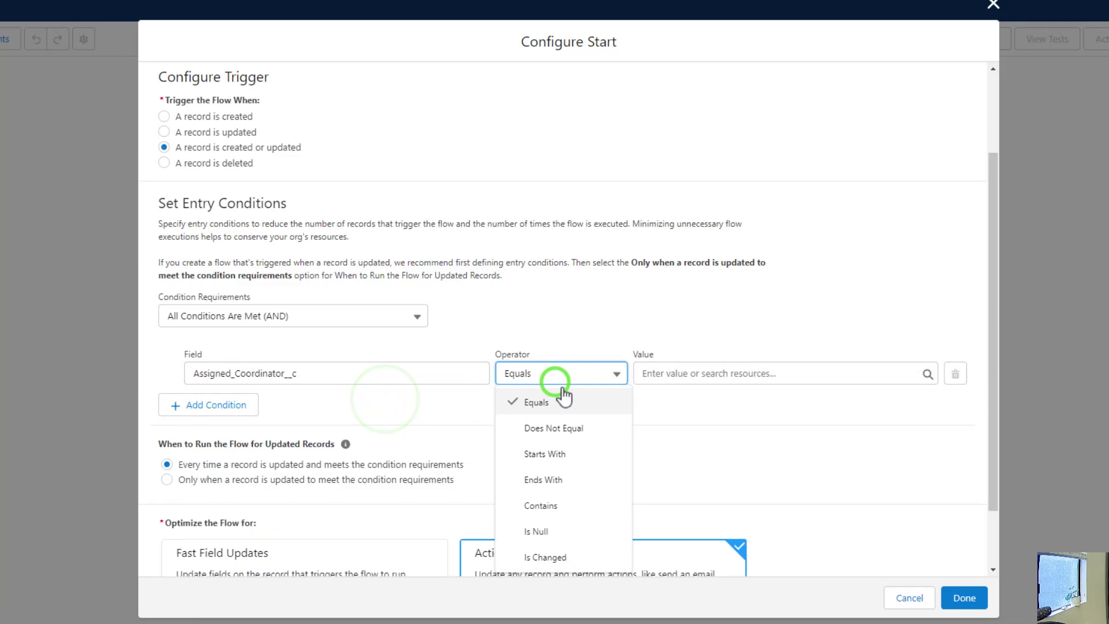
pyautogui.click(605, 548)
pyautogui.click(698, 373)
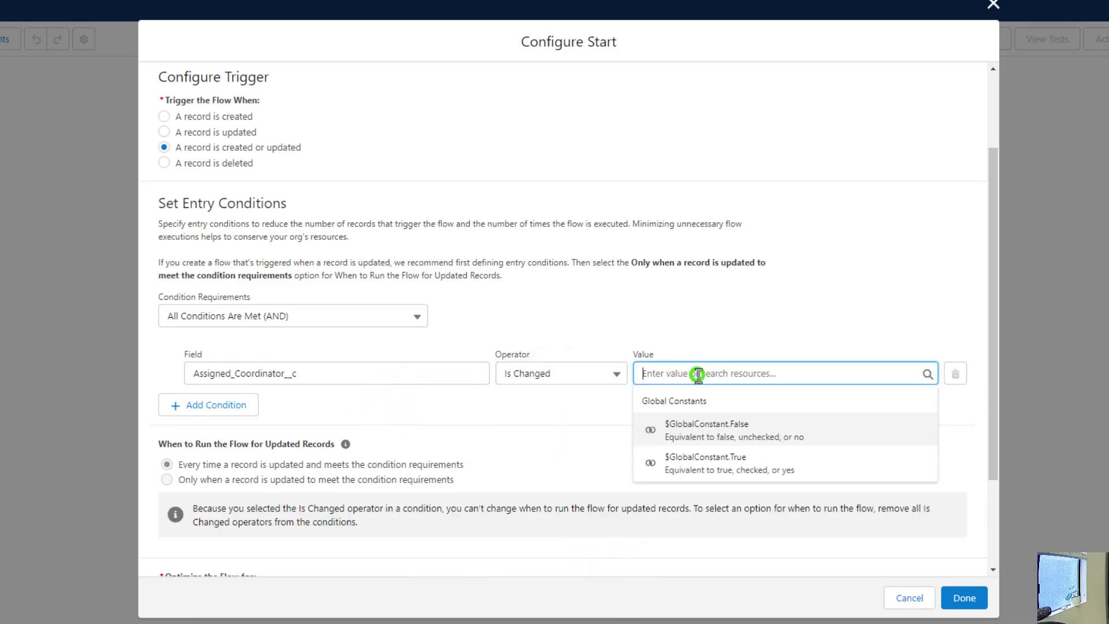
pyautogui.click(738, 467)
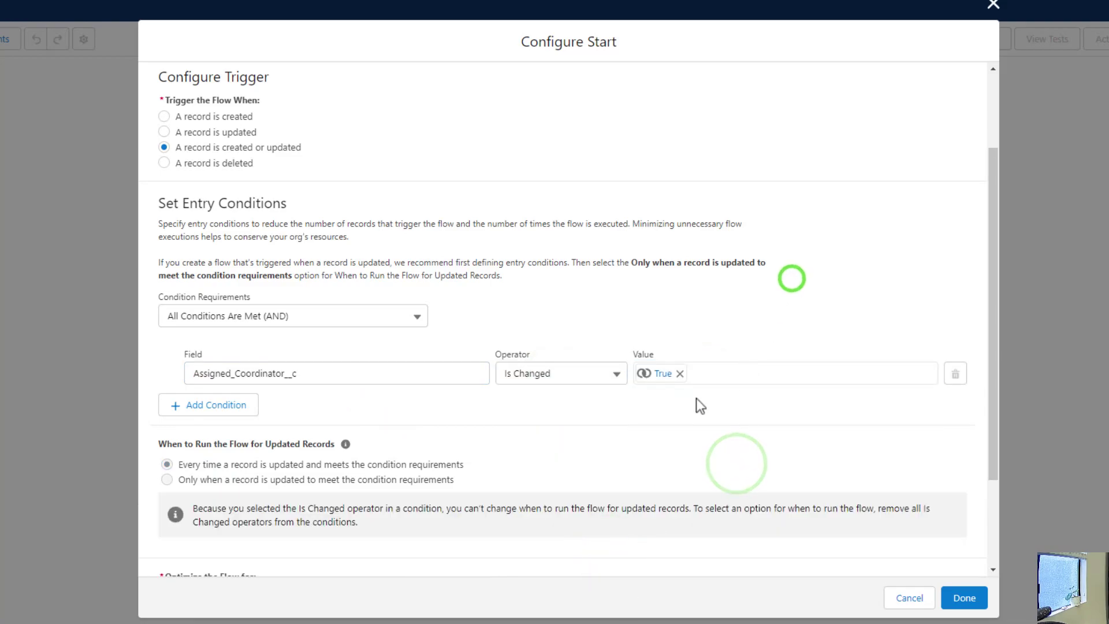
# Reselect Assigned_Coordinator__c as the condition field and reopen the operator list.
pyautogui.click(366, 376)
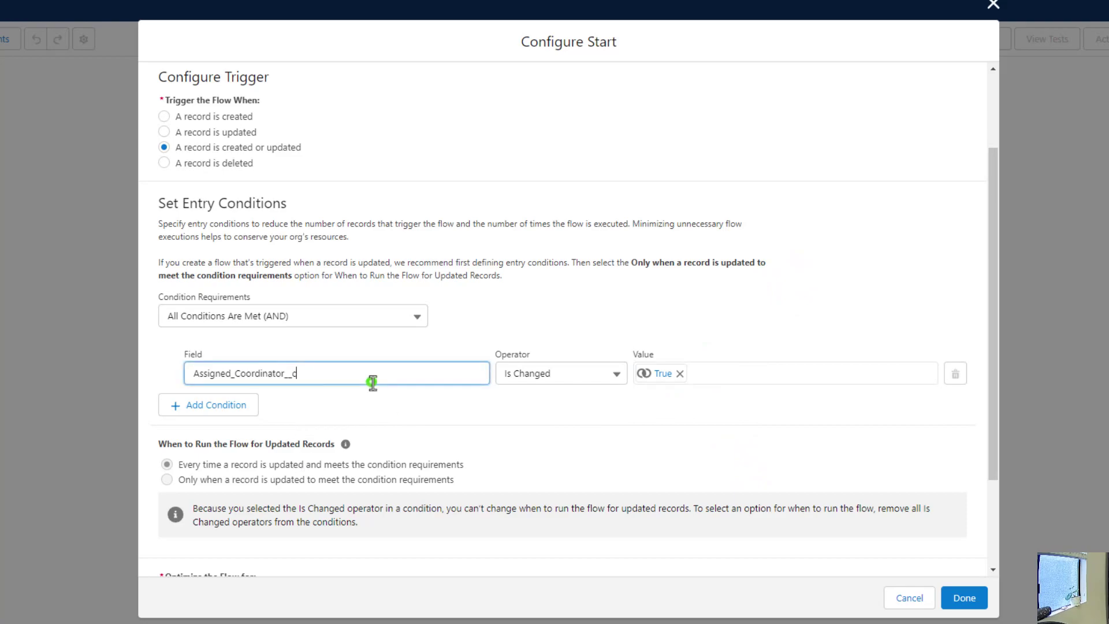
pyautogui.doubleClick(313, 373)
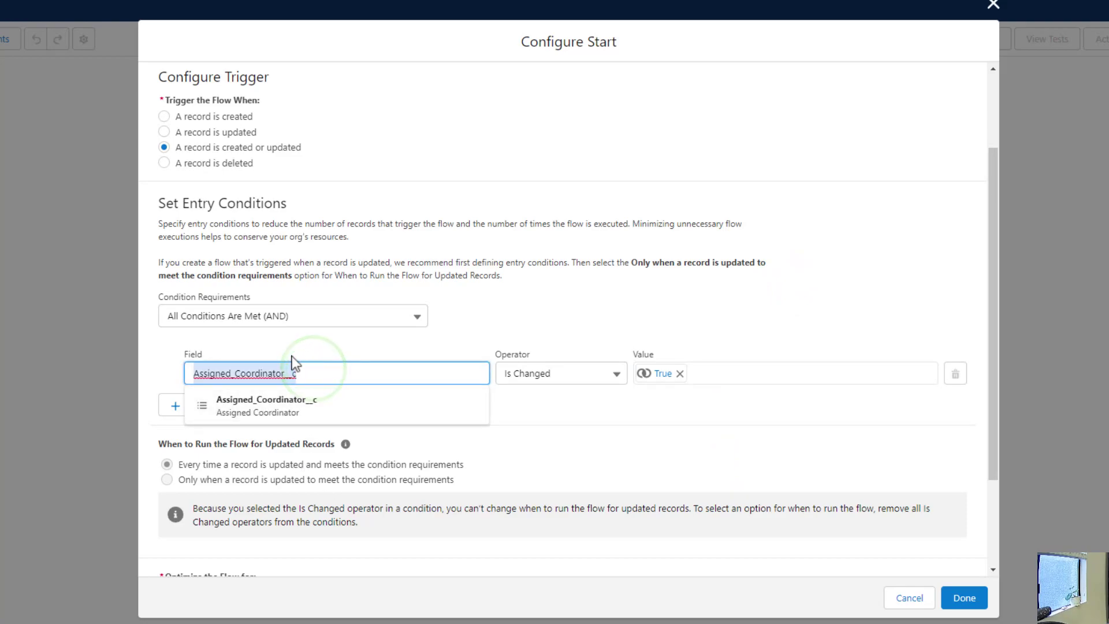
pyautogui.write('ass')
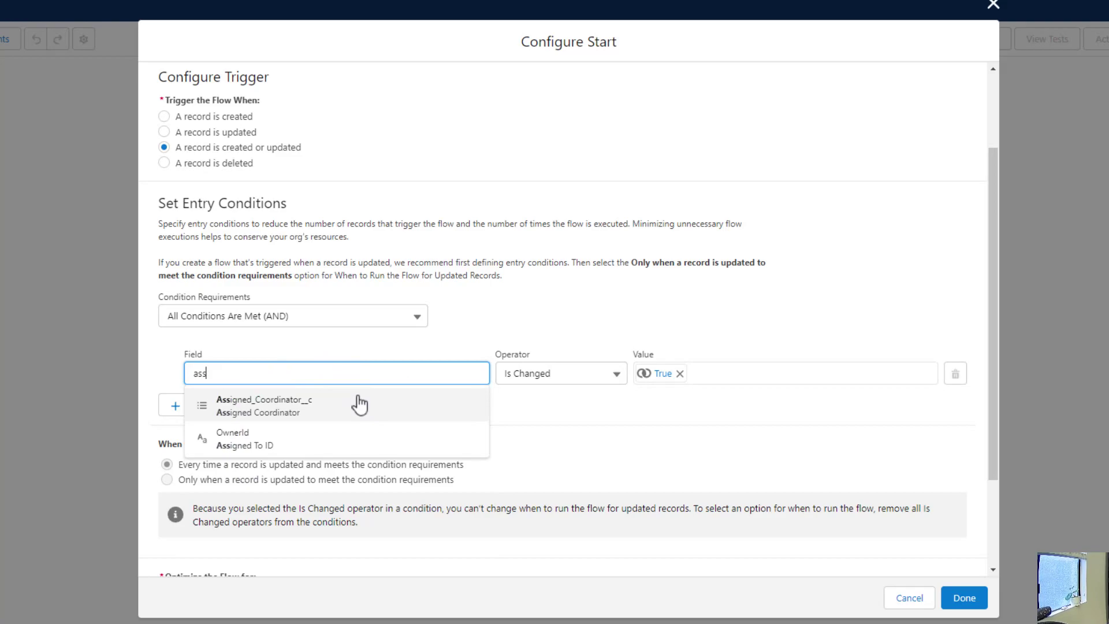
pyautogui.click(335, 402)
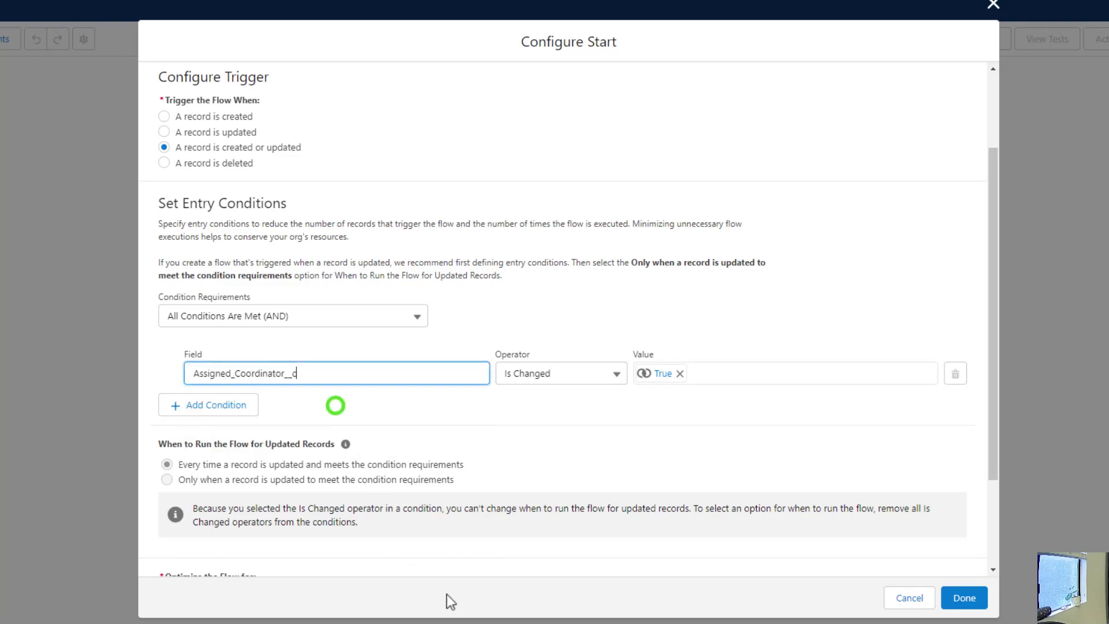
pyautogui.click(591, 375)
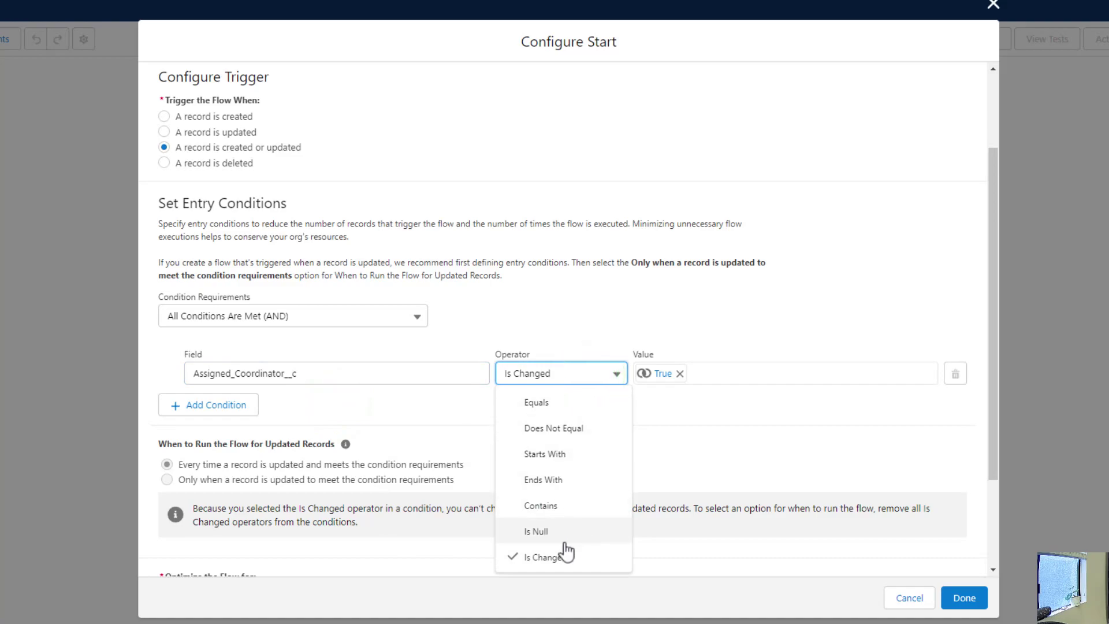
# Change the condition to Equals with a coordinator's first name as the value.
pyautogui.click(588, 404)
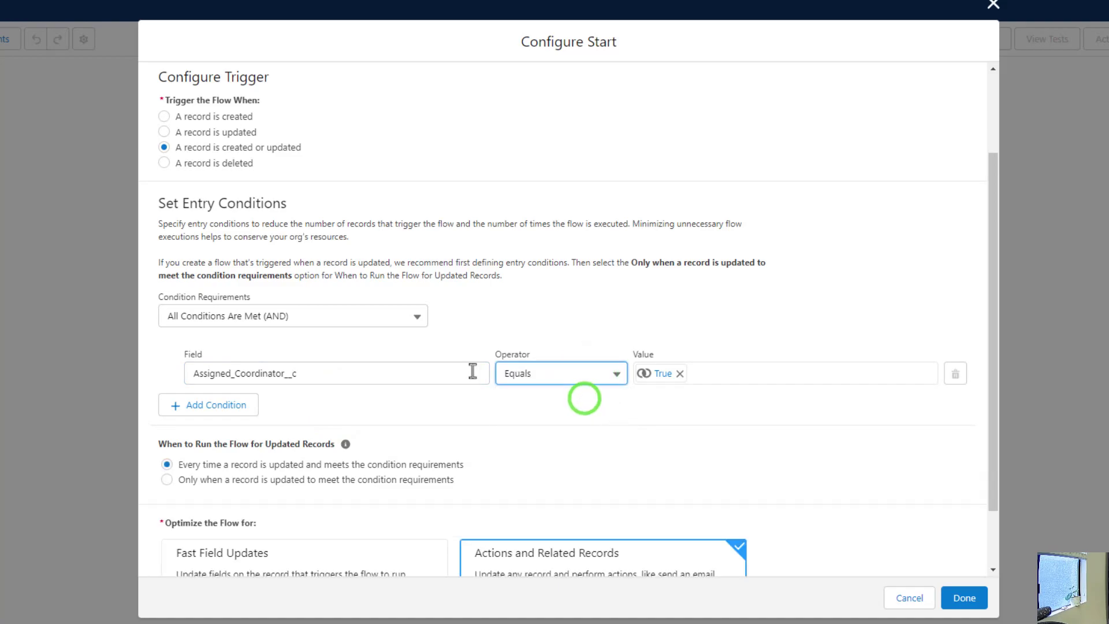
pyautogui.click(683, 377)
pyautogui.write('Bob')
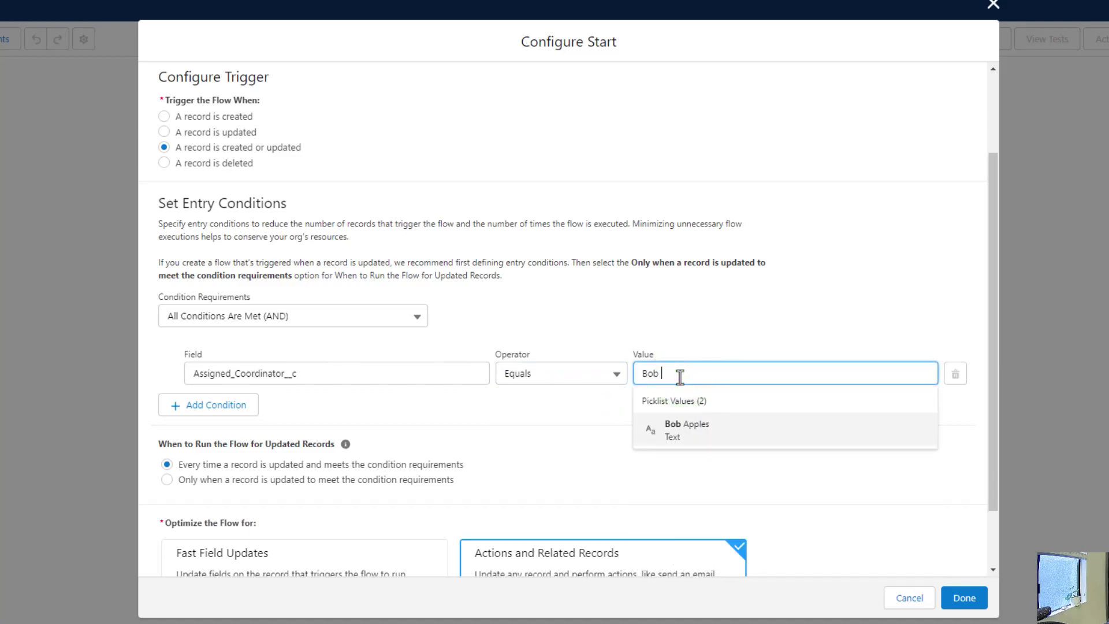
pyautogui.click(684, 433)
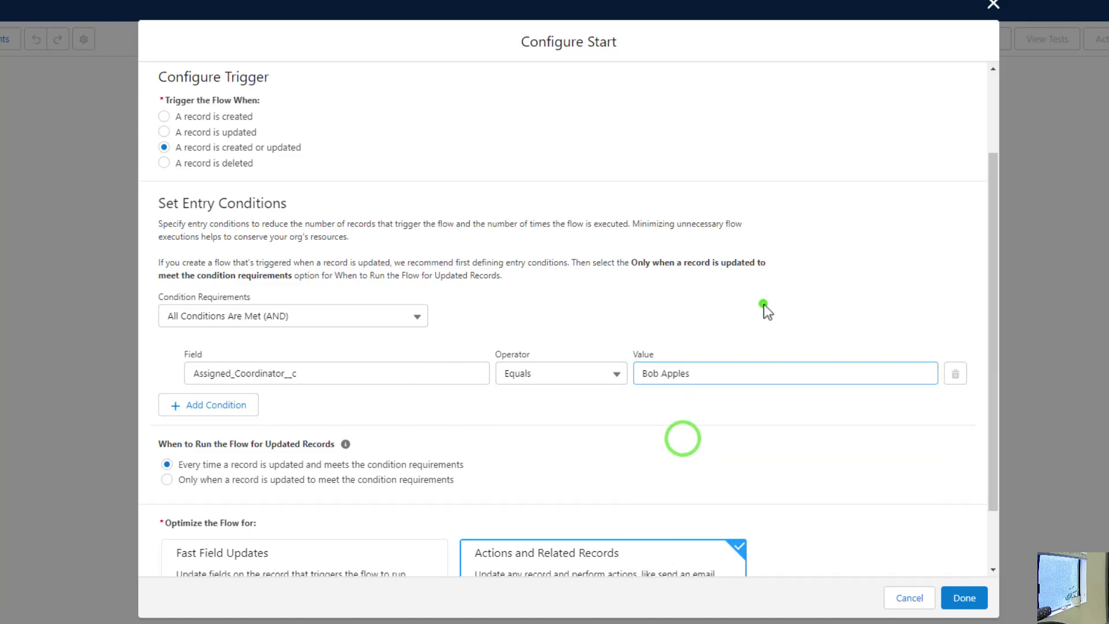
# Try the Does Not Equal and Ends With operators, trimming the surname from the value.
pyautogui.click(764, 304)
pyautogui.click(603, 374)
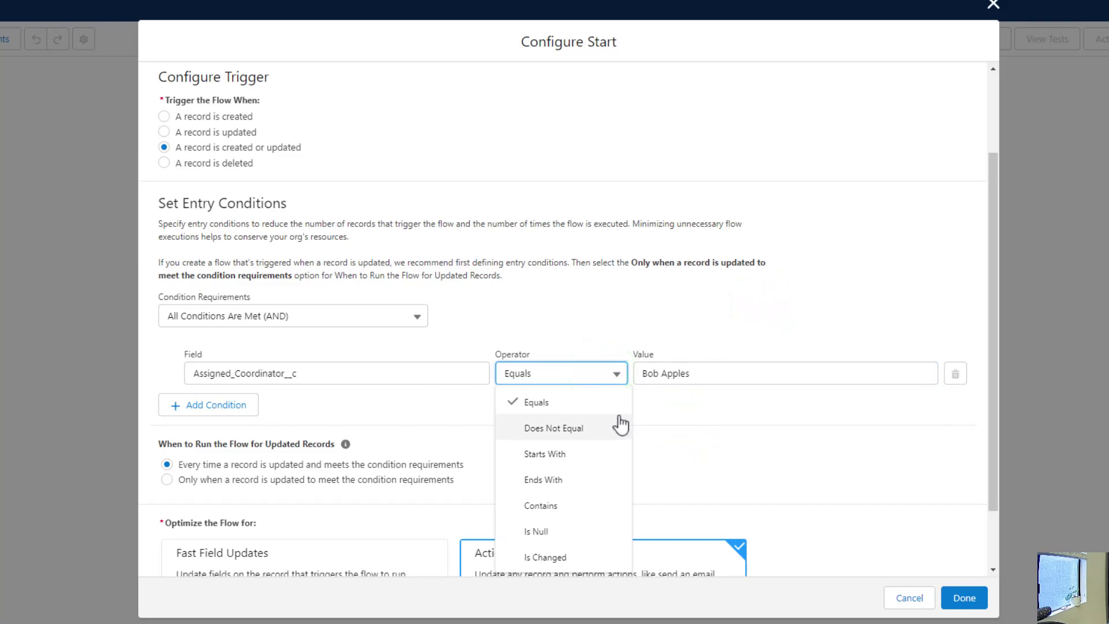
pyautogui.click(577, 427)
pyautogui.click(573, 381)
pyautogui.click(572, 478)
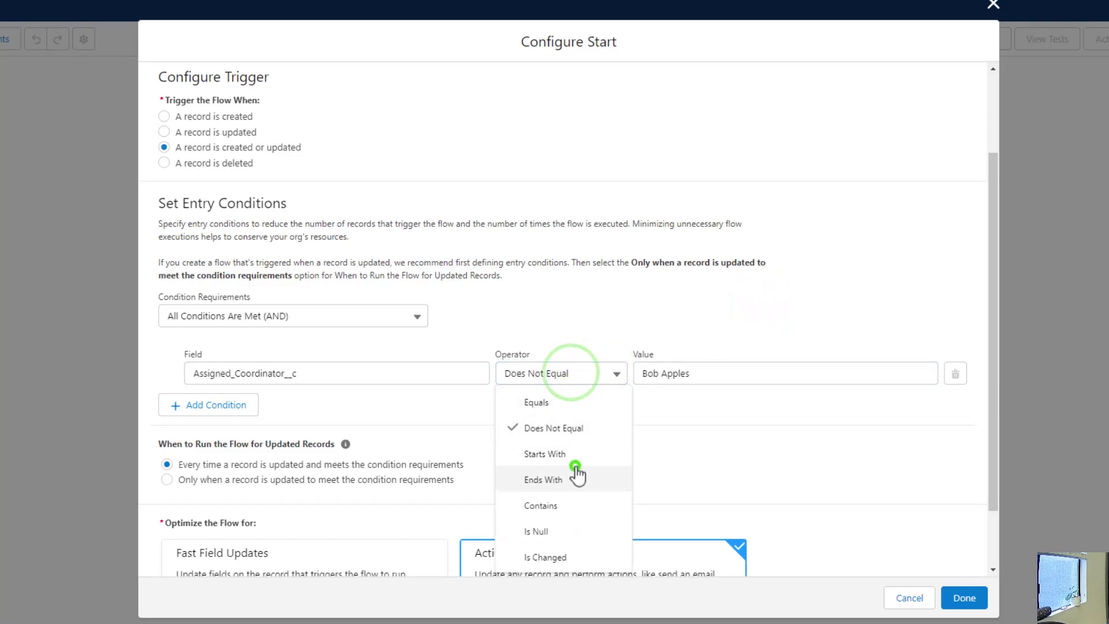
pyautogui.click(578, 373)
pyautogui.doubleClick(695, 376)
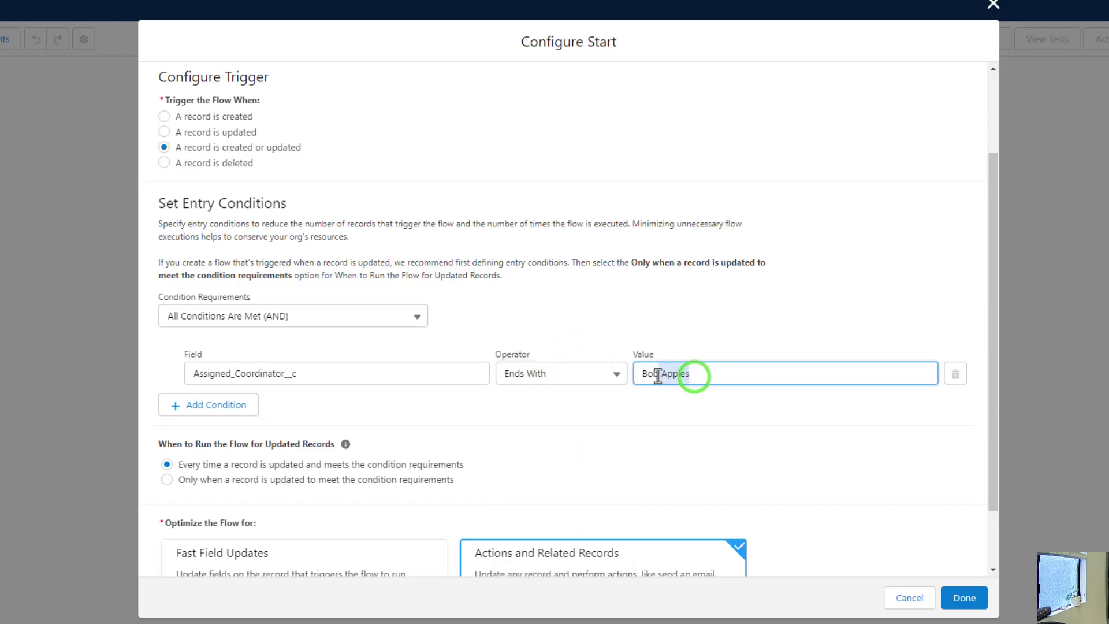
pyautogui.press('BackSpace')
pyautogui.click(751, 316)
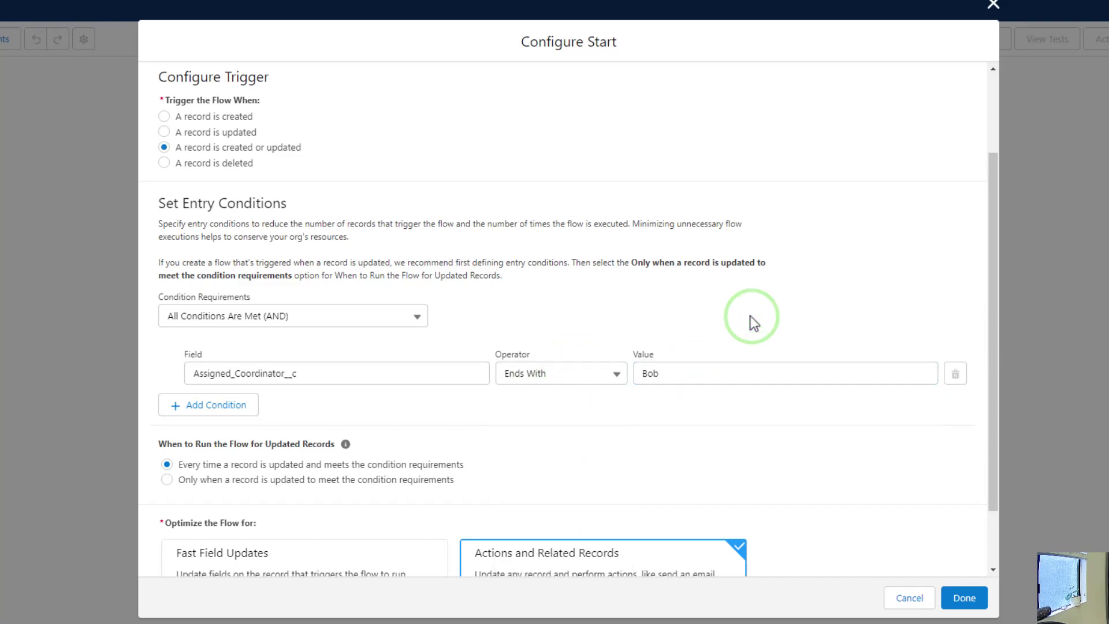
# Try Starts With, then settle on Ends With using the coordinator's surname as value.
pyautogui.click(602, 374)
pyautogui.click(602, 456)
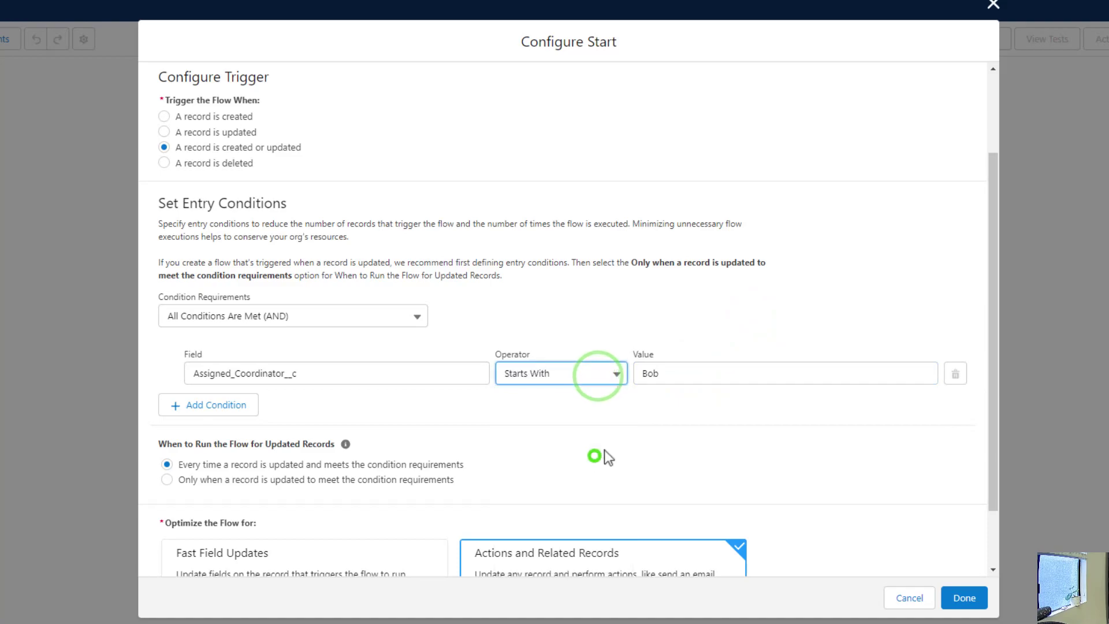
pyautogui.click(579, 386)
pyautogui.click(559, 481)
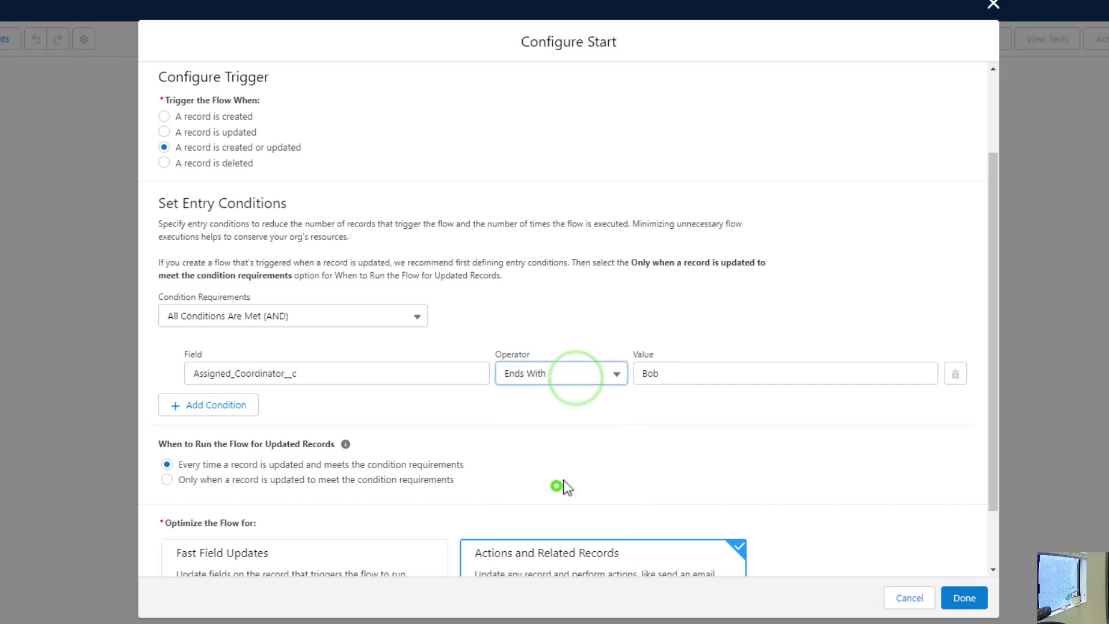
pyautogui.click(659, 363)
pyautogui.write('Apples')
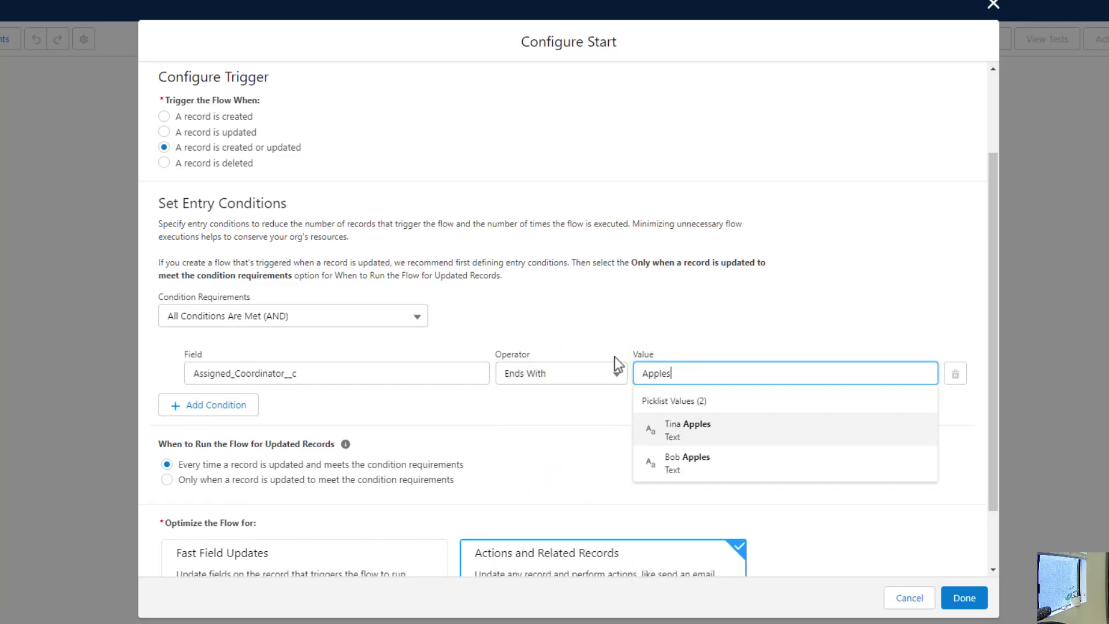
pyautogui.click(734, 344)
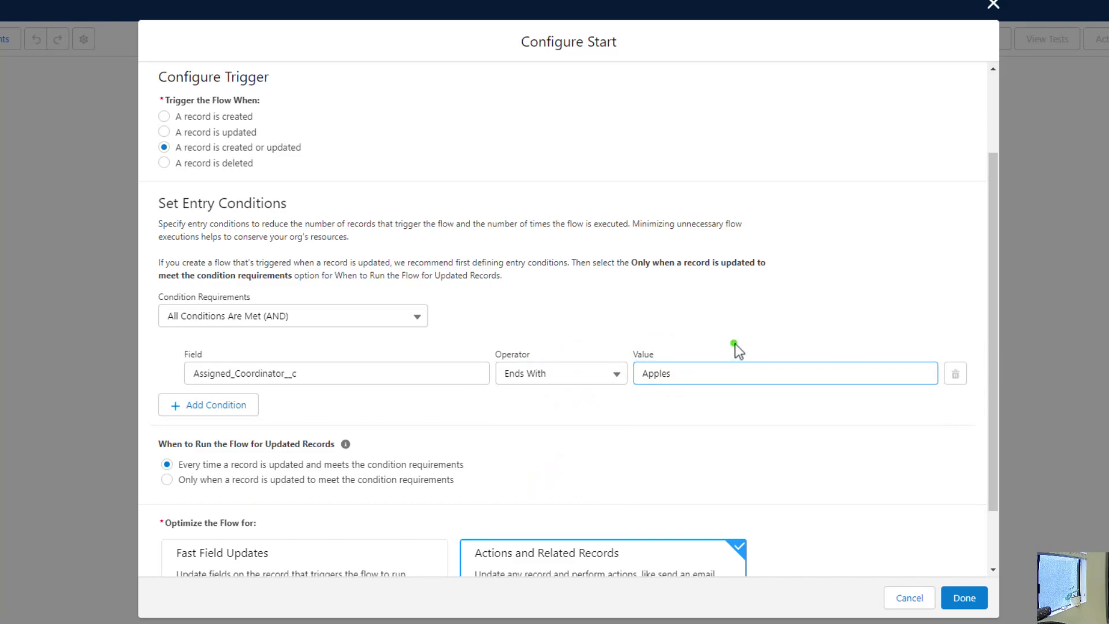
pyautogui.click(573, 376)
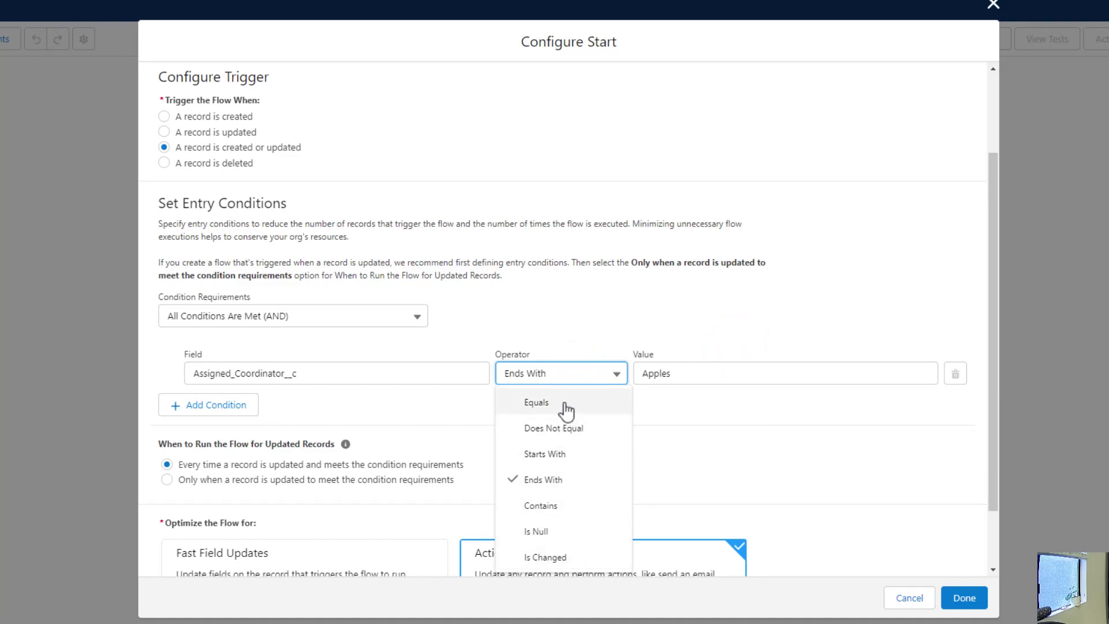
# Restore the condition to Assigned_Coordinator__c Is Changed with value $GlobalConstant.True.
pyautogui.click(547, 559)
pyautogui.doubleClick(686, 368)
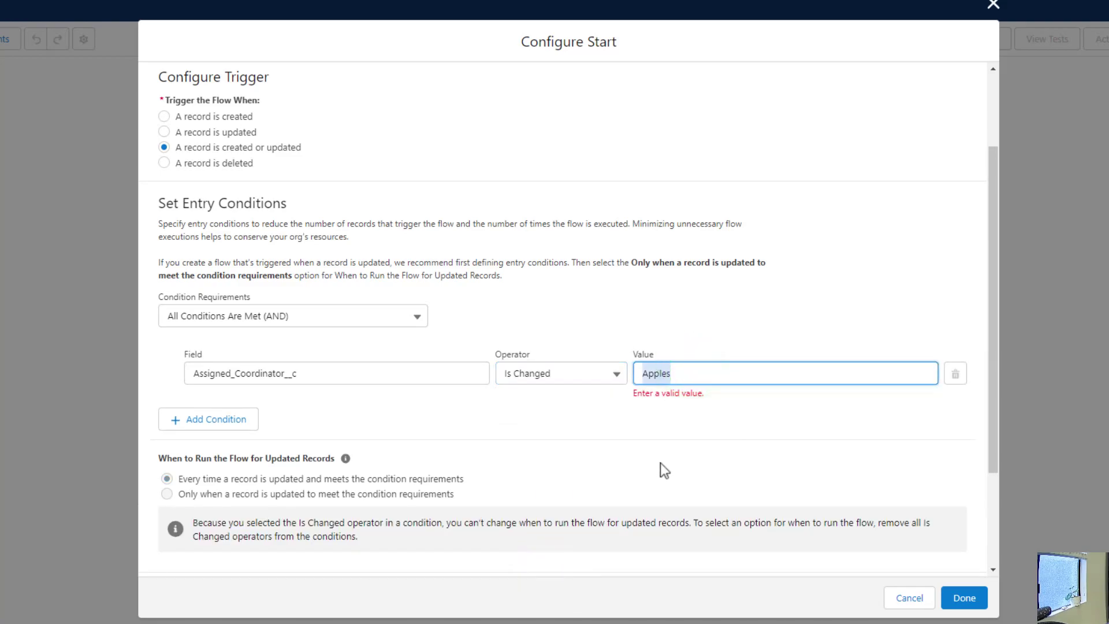
pyautogui.press('BackSpace')
pyautogui.click(708, 373)
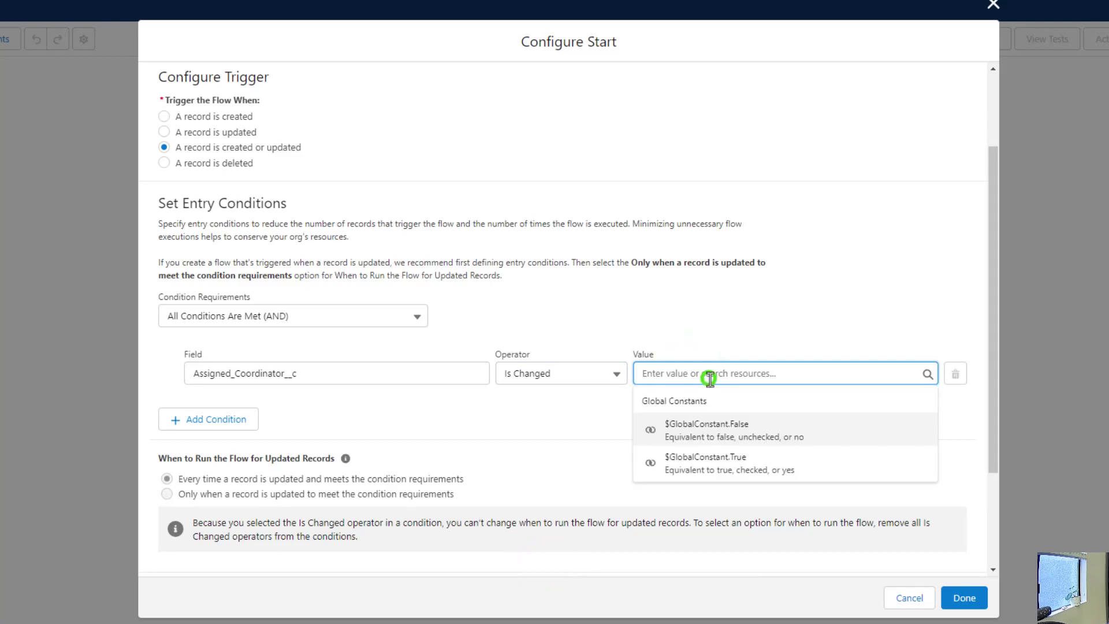
pyautogui.click(716, 462)
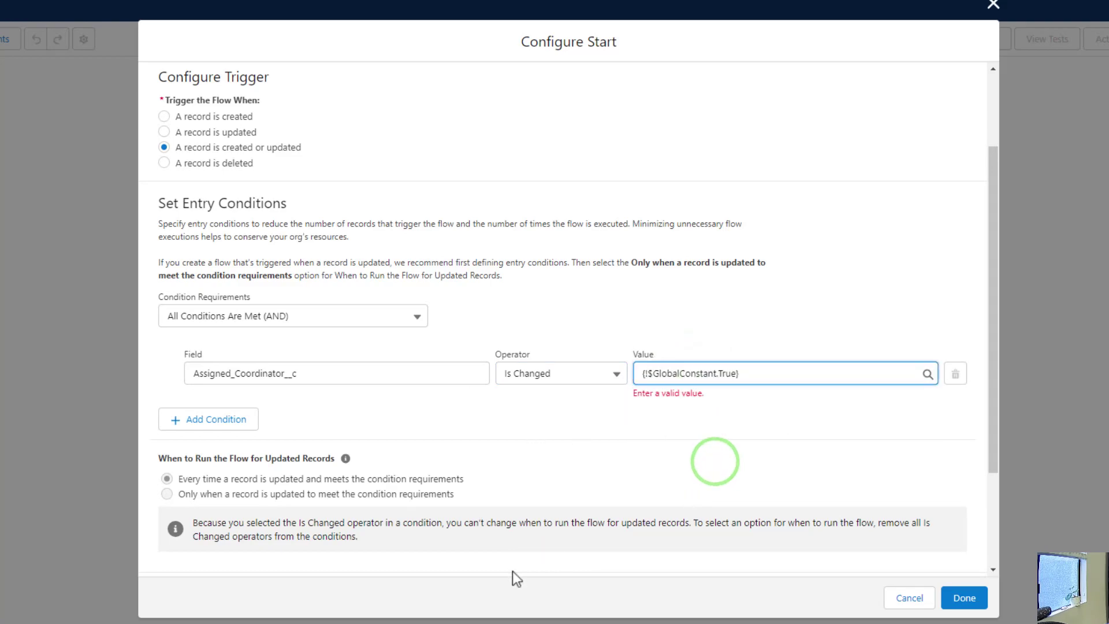
pyautogui.click(385, 430)
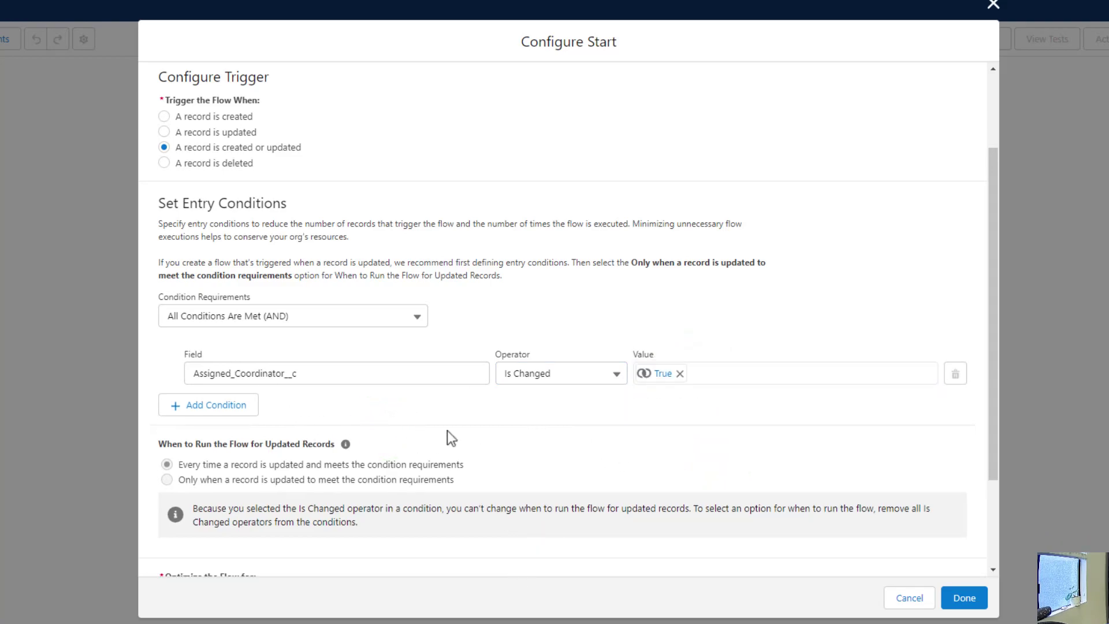
# Optimize the flow for Fast Field Updates and apply the start settings.
pyautogui.scroll(-3, 551, 468)
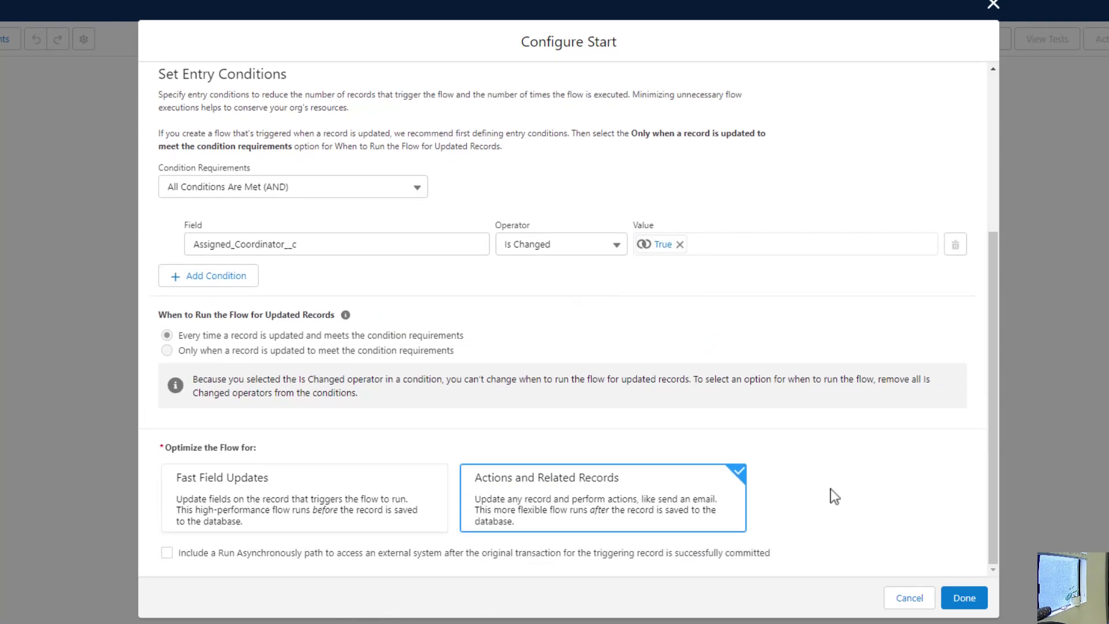
pyautogui.click(221, 522)
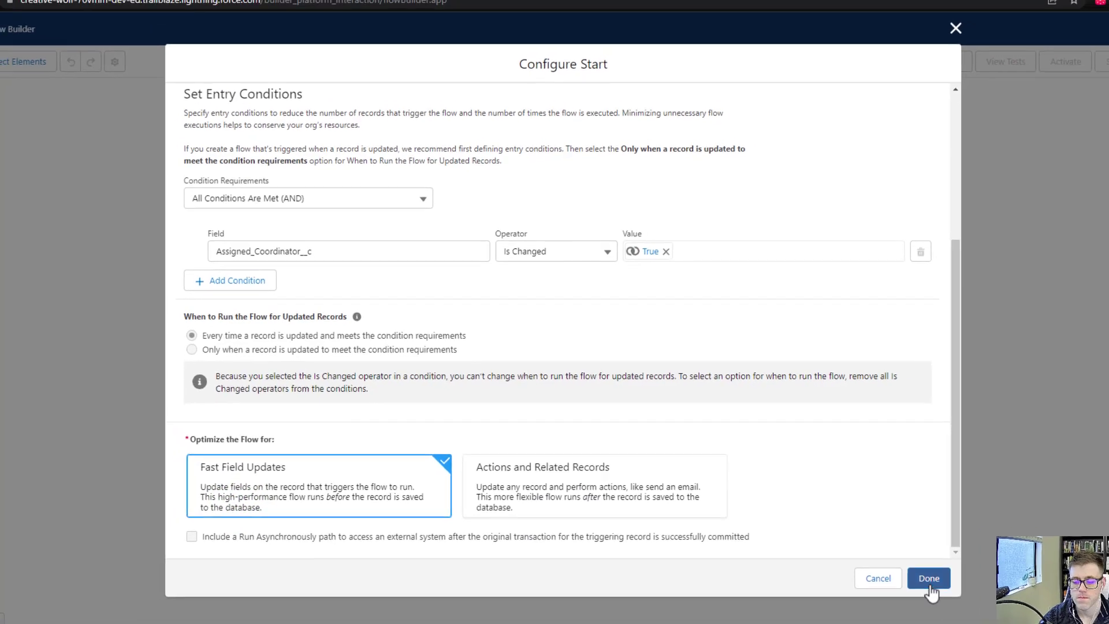
pyautogui.click(929, 579)
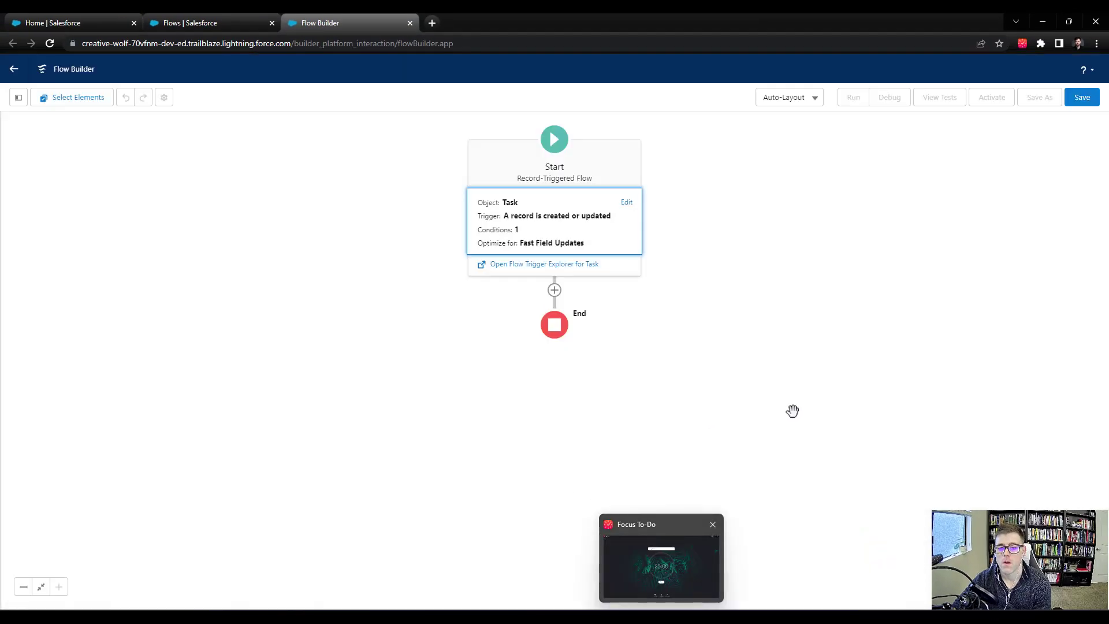
pyautogui.click(793, 410)
pyautogui.moveTo(711, 210); pyautogui.dragTo(665, 276)
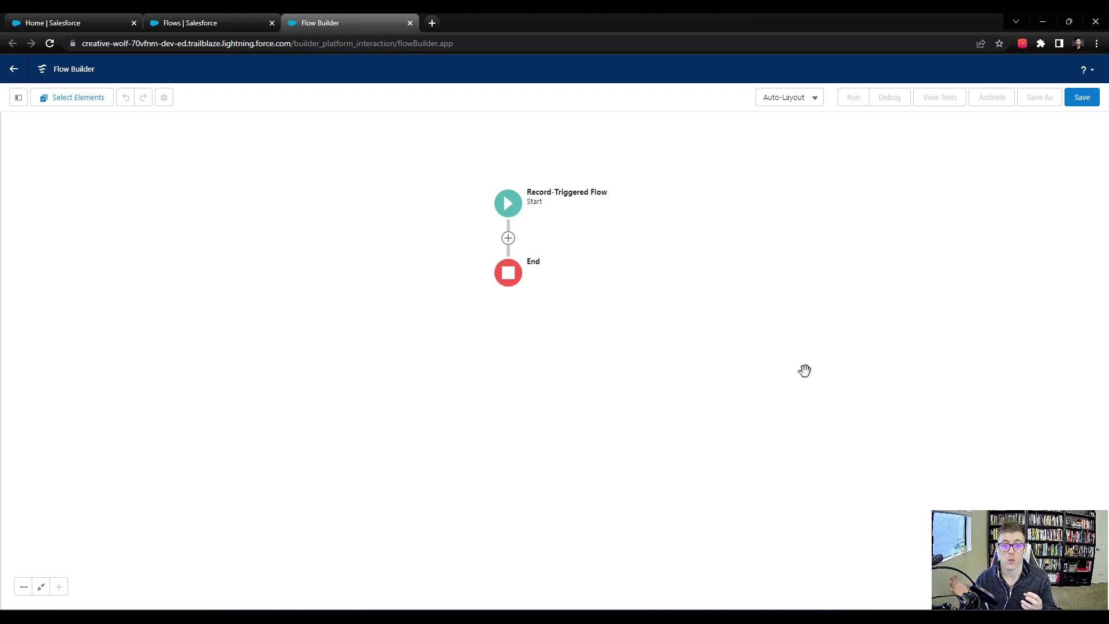
# Add a Get Records element between Start and End.
pyautogui.click(508, 239)
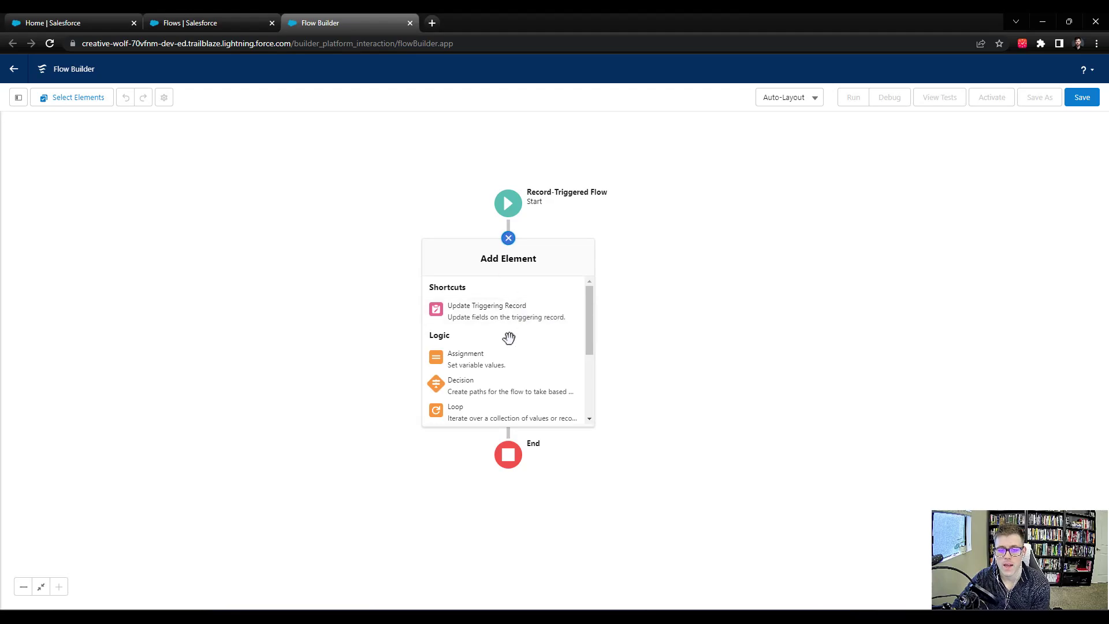
pyautogui.scroll(-3, 513, 332)
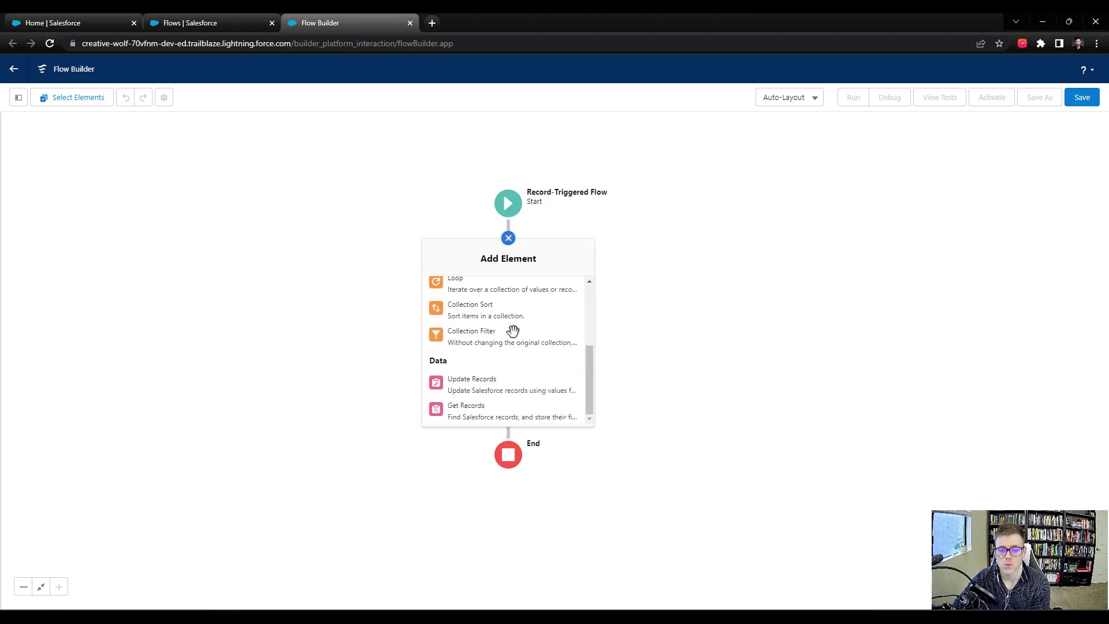
pyautogui.click(486, 412)
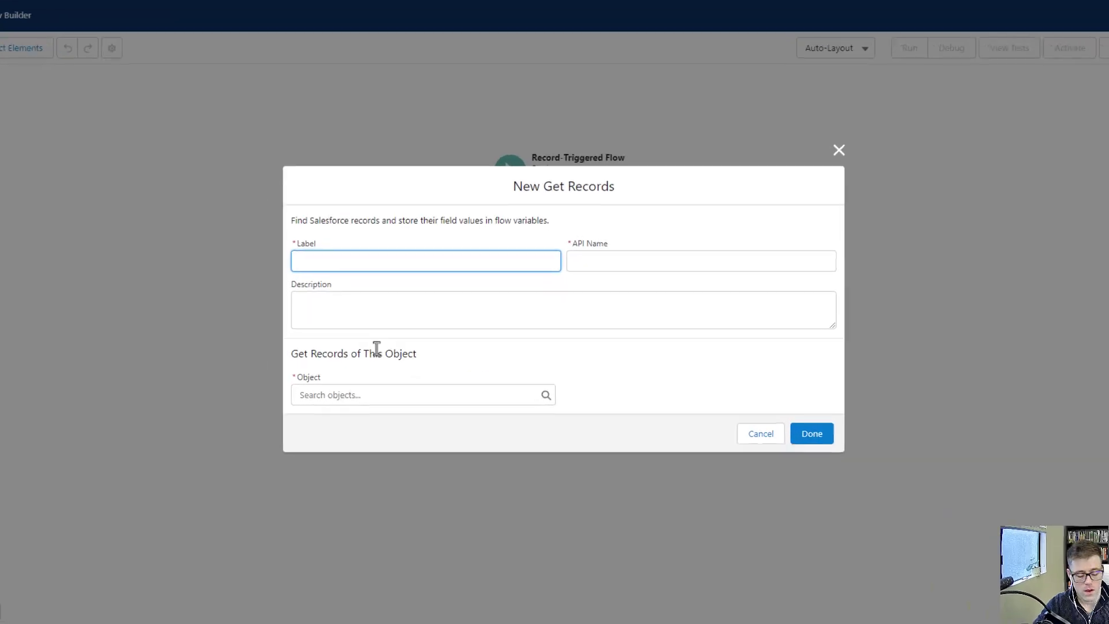
# Label the element 'Get User in Picklist' with API name Get_User_in_Picklist.
pyautogui.write('Get User')
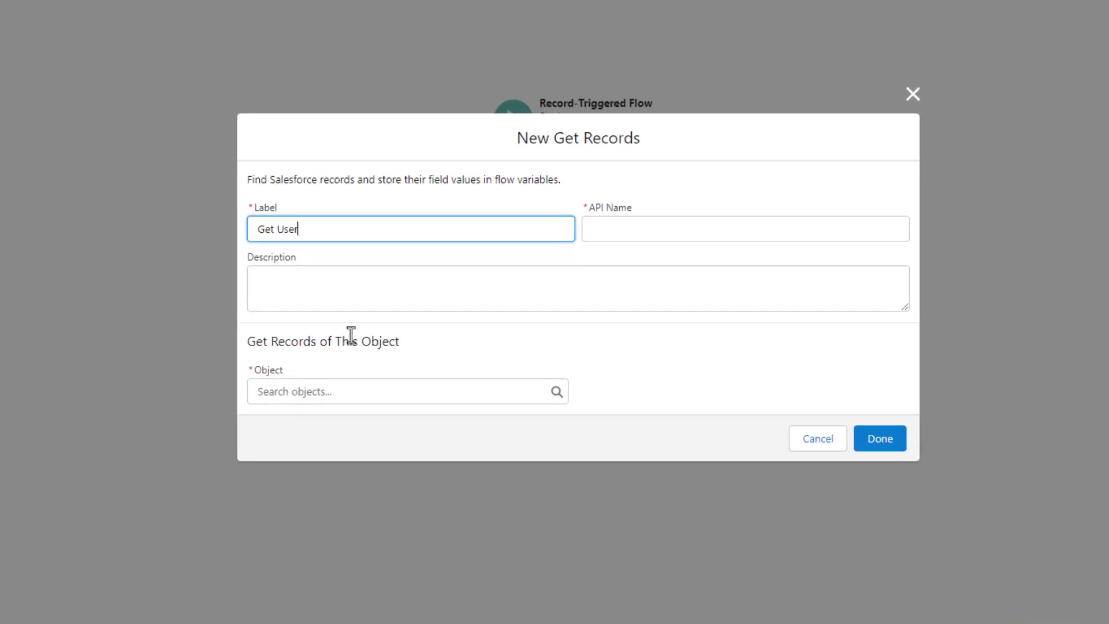
pyautogui.press('Tab')
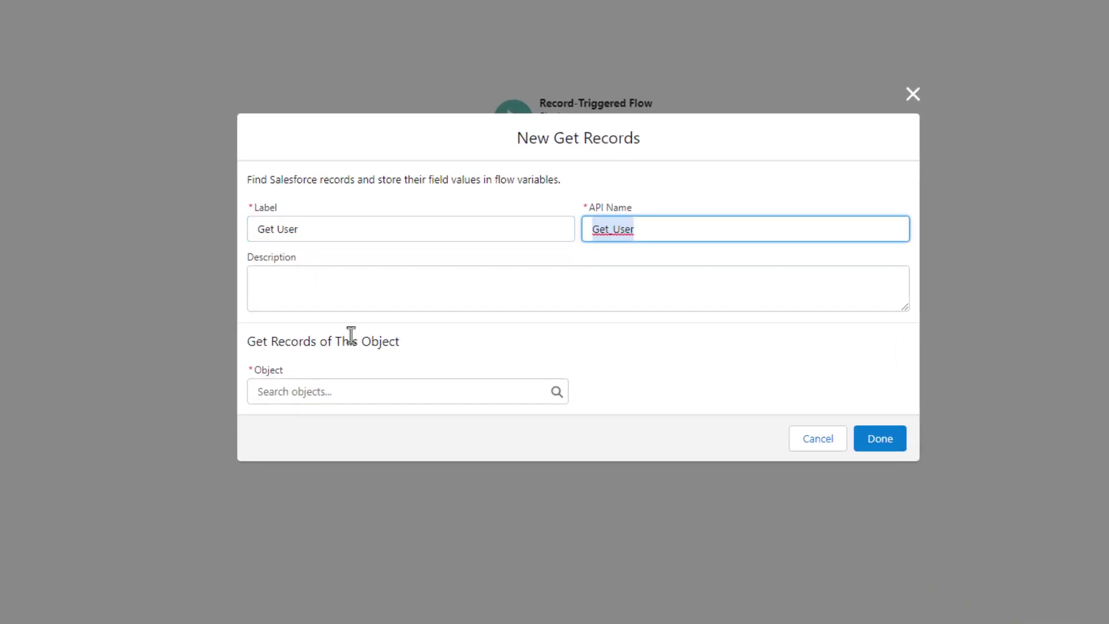
pyautogui.click(325, 228)
pyautogui.write('in Picklis')
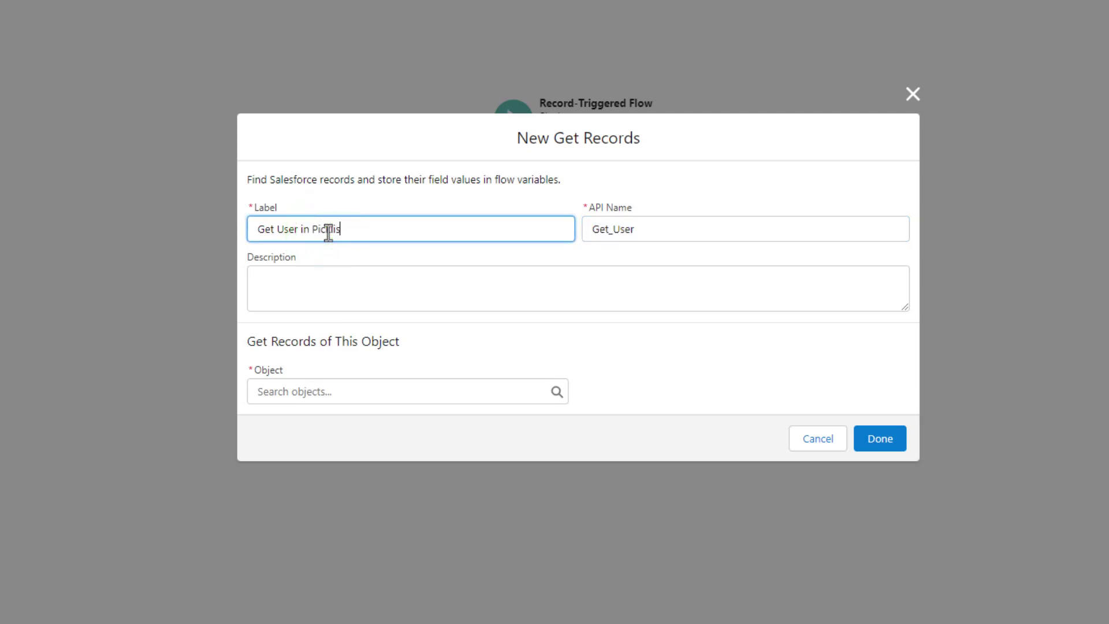
pyautogui.write('t')
pyautogui.press('Tab')
pyautogui.press('BackSpace')
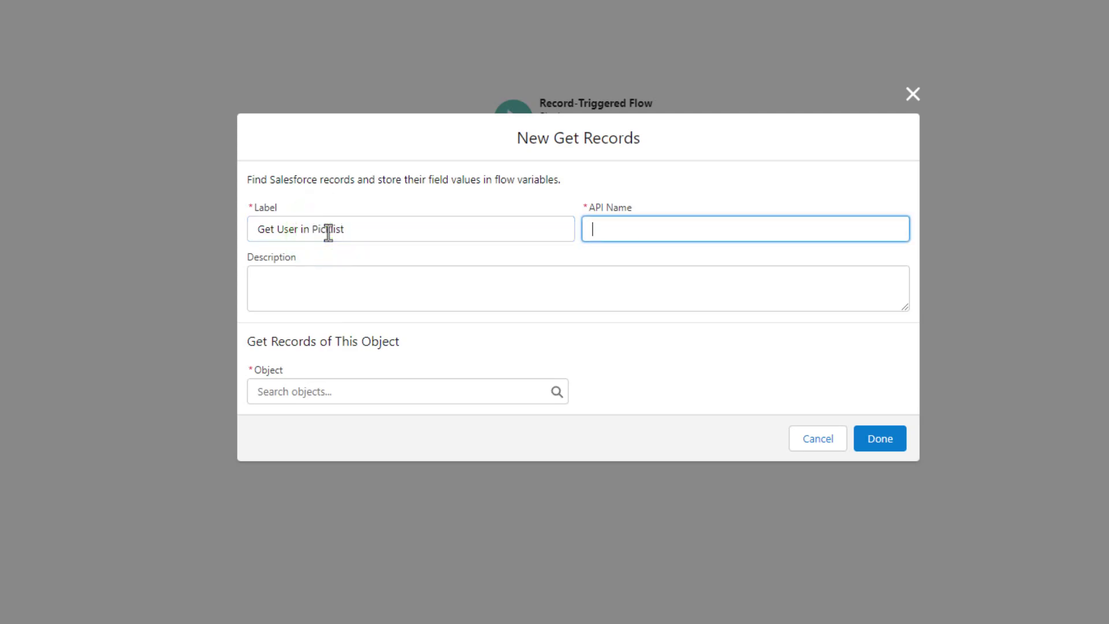
pyautogui.click(327, 230)
pyautogui.click(708, 430)
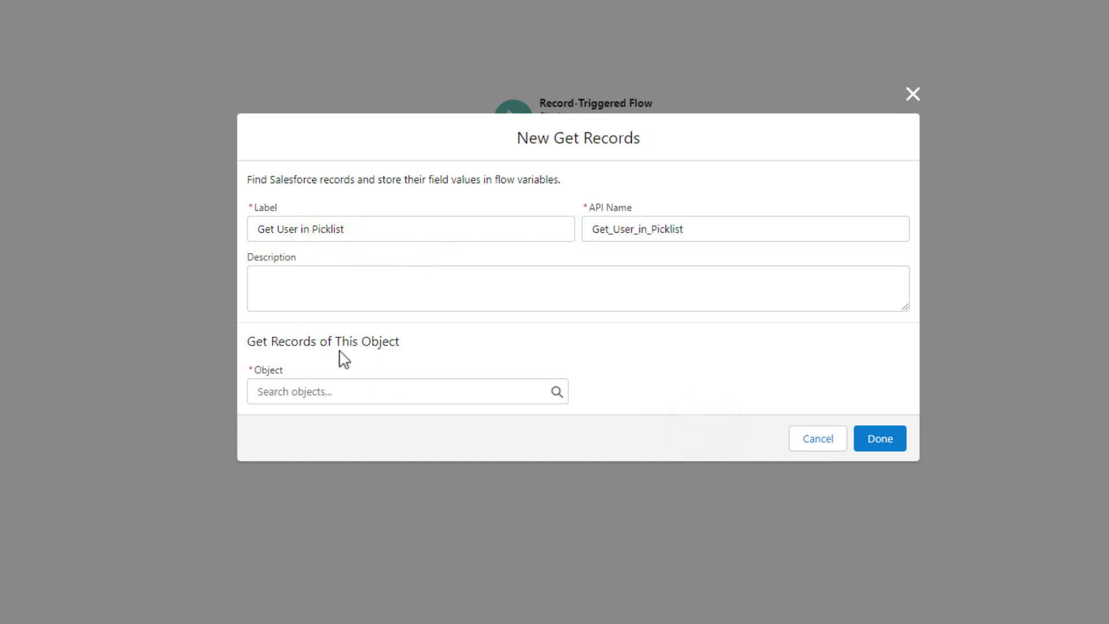
# Choose User as the object that Get User in Picklist retrieves.
pyautogui.click(322, 395)
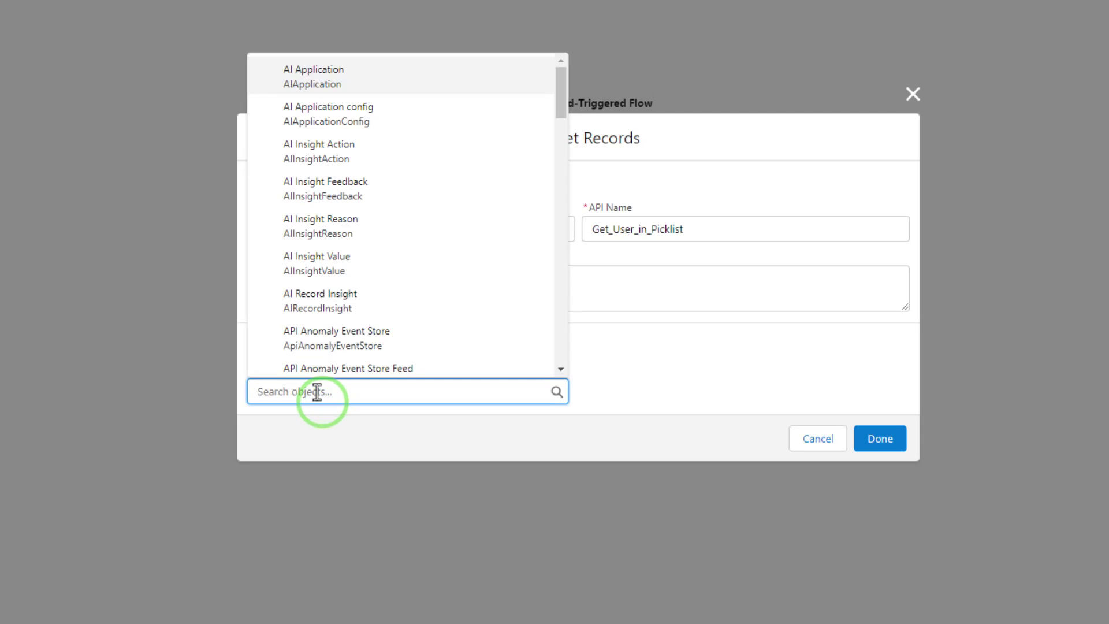
pyautogui.write('user')
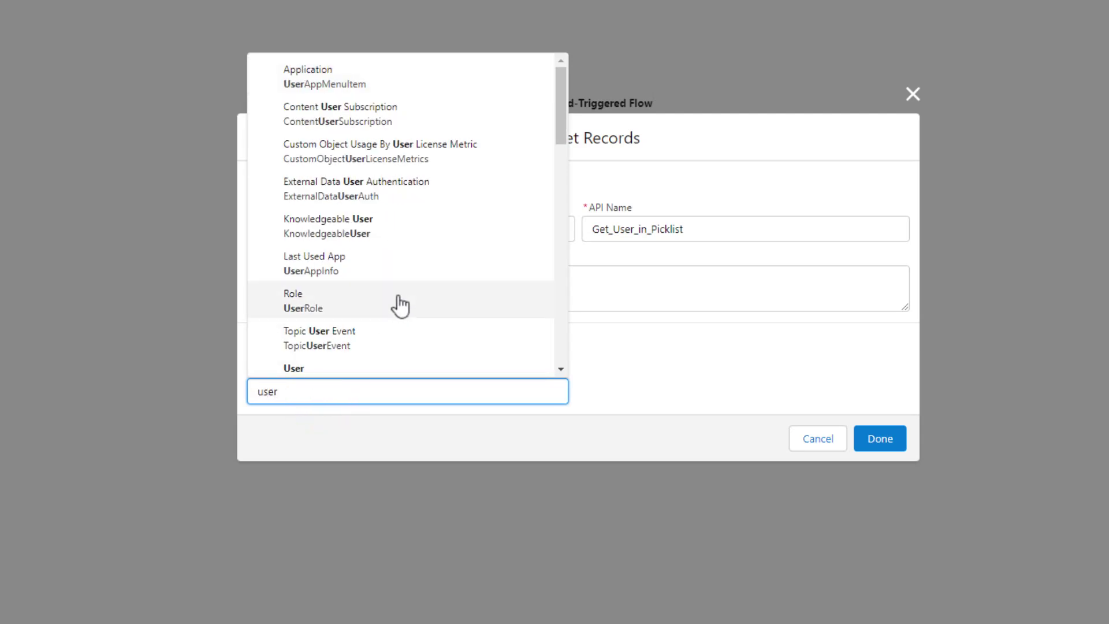
pyautogui.scroll(-2, 397, 302)
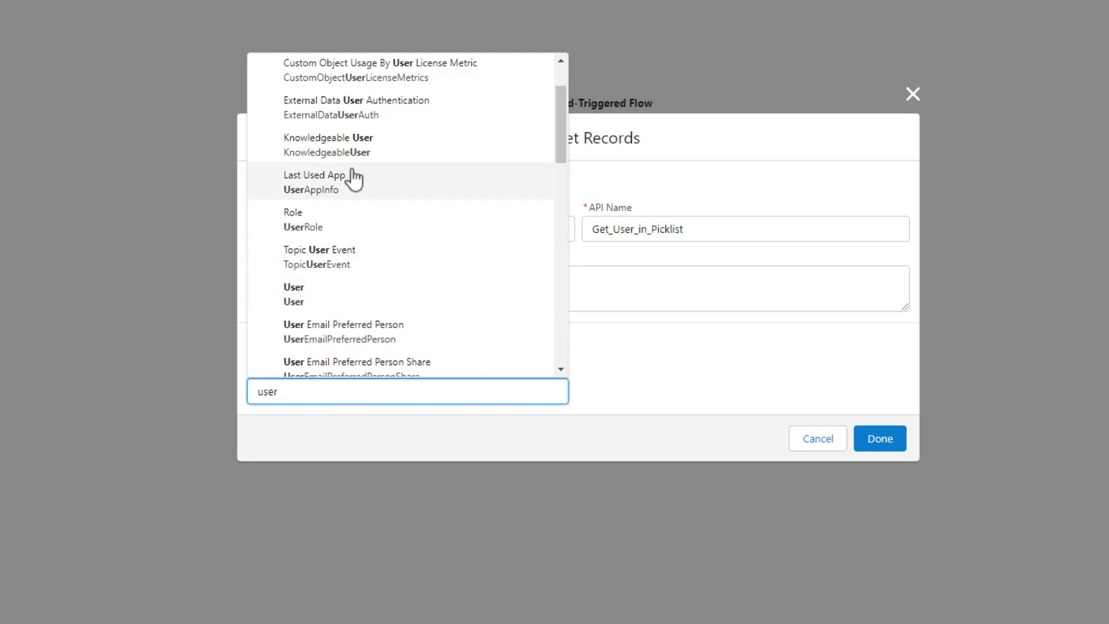
pyautogui.click(496, 293)
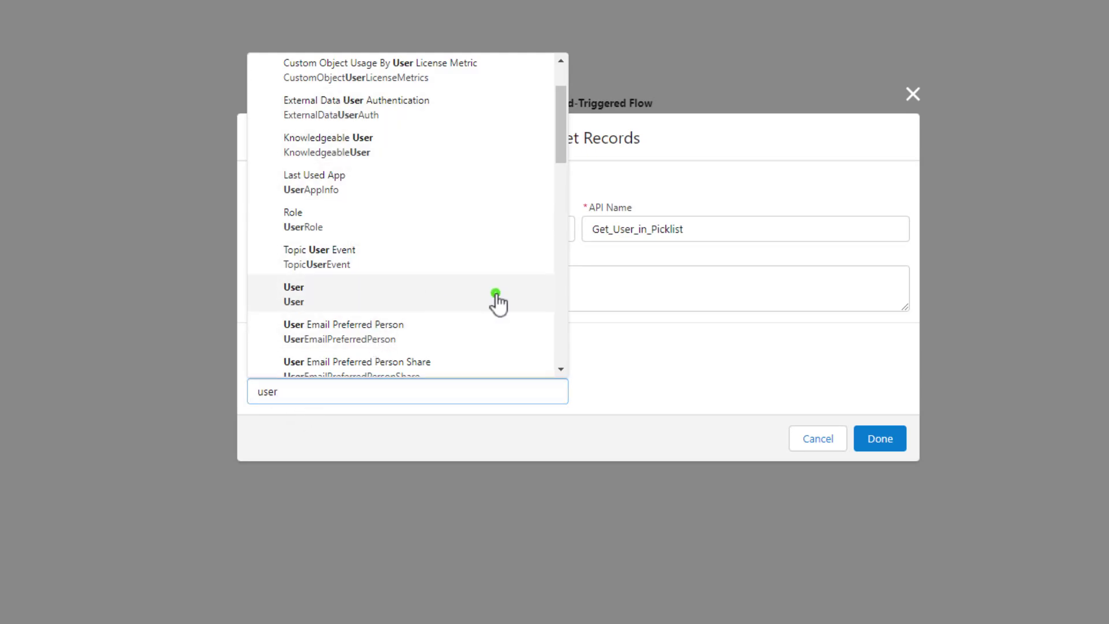
pyautogui.click(681, 289)
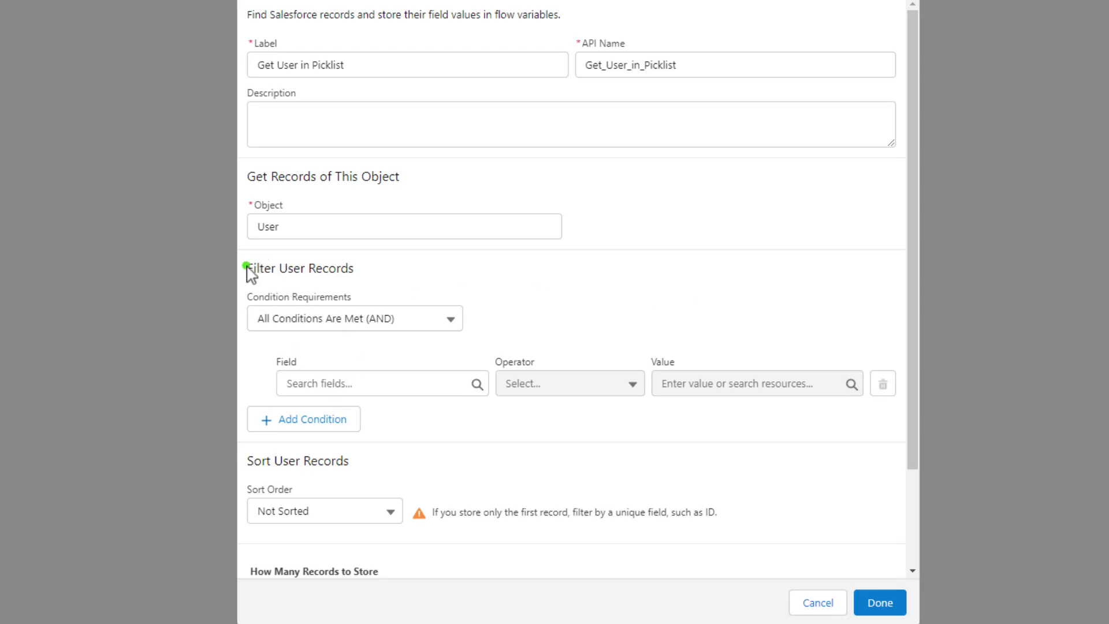
# Add two filter conditions on the User FirstName and LastName fields.
pyautogui.moveTo(248, 268); pyautogui.dragTo(465, 304)
pyautogui.click(465, 297)
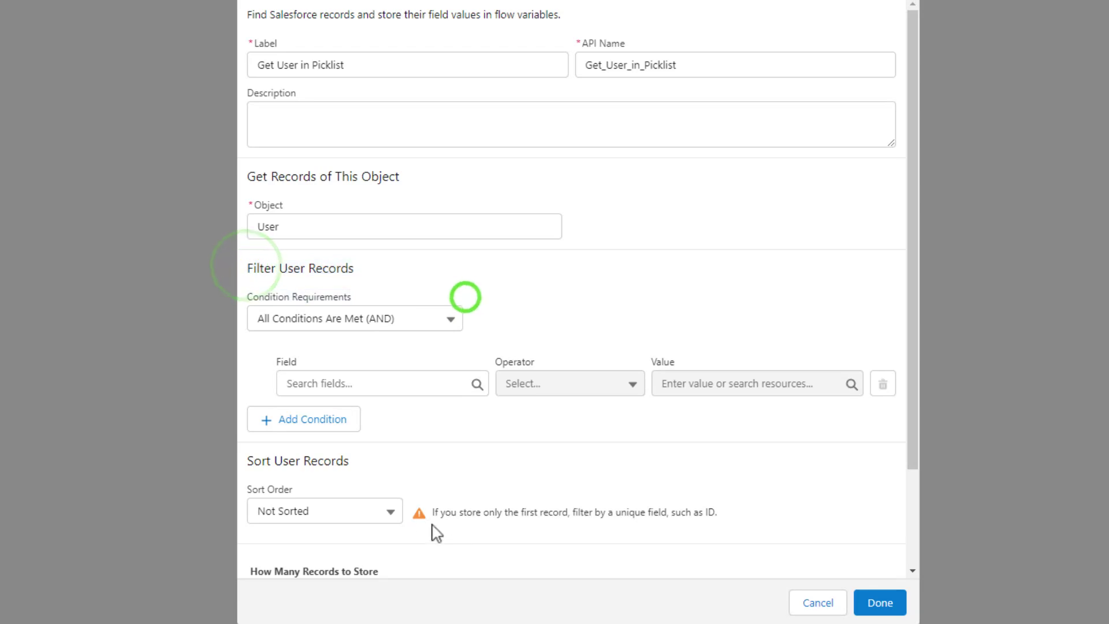
pyautogui.click(355, 385)
pyautogui.write('firs')
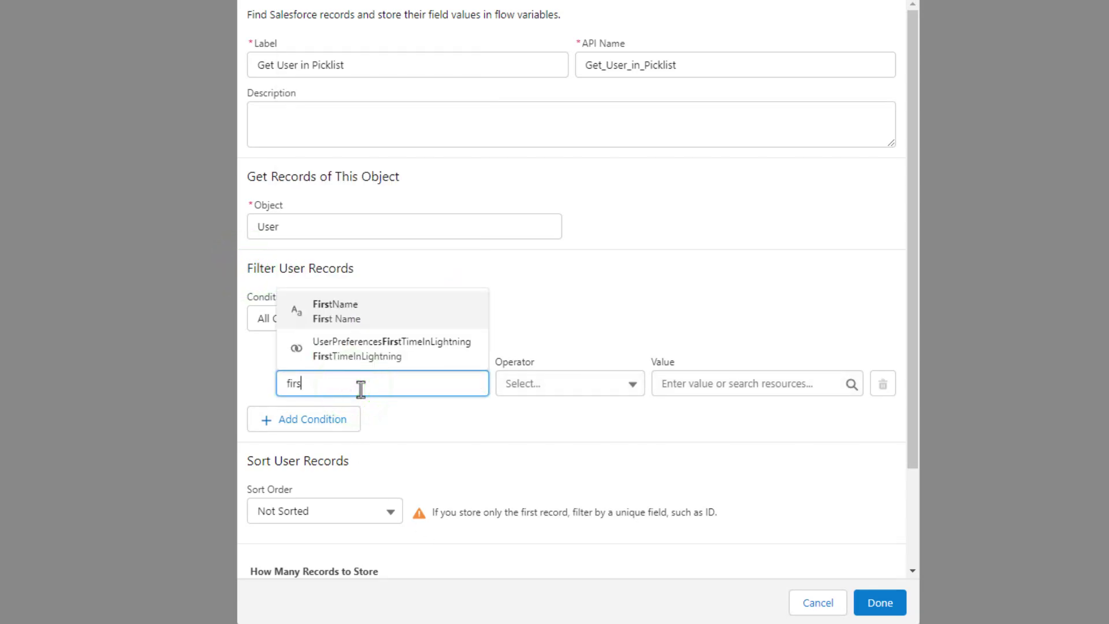
pyautogui.click(369, 312)
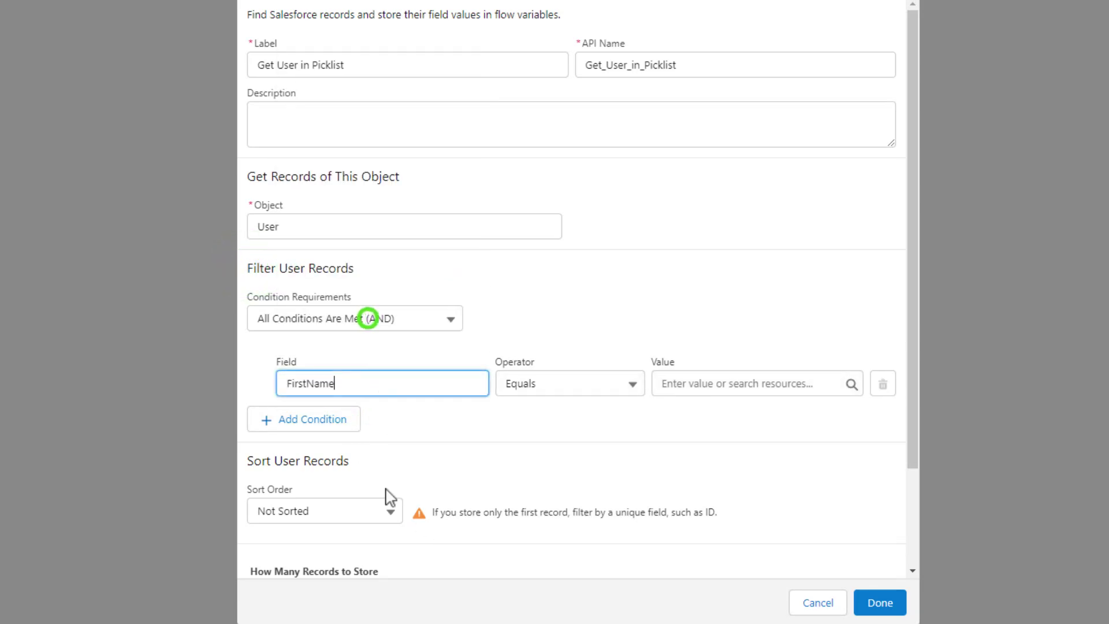
pyautogui.click(312, 428)
pyautogui.click(309, 435)
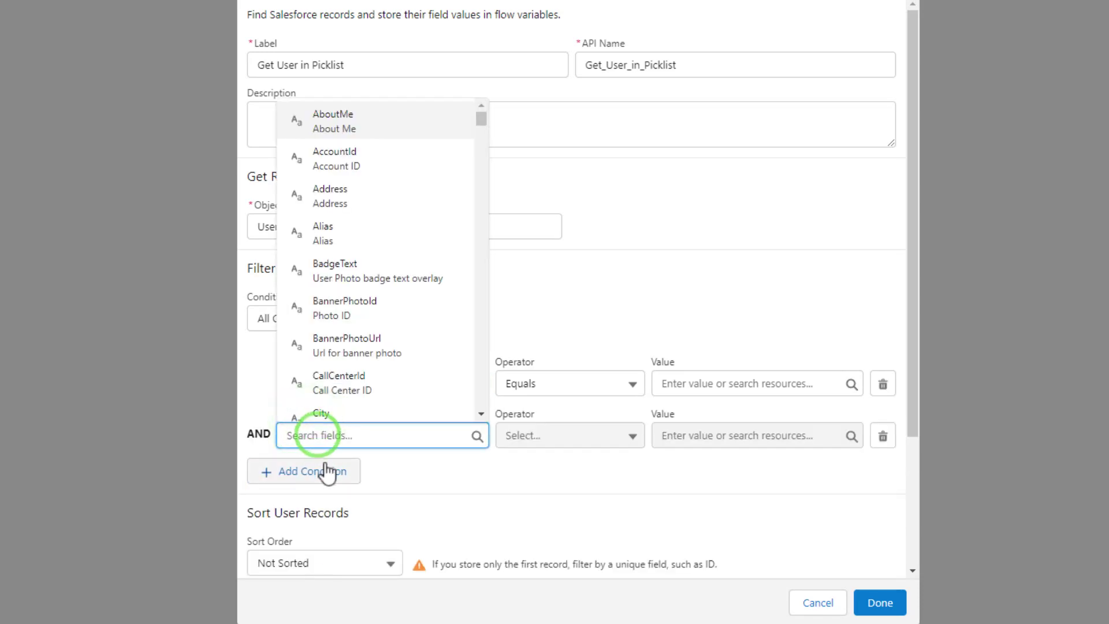
pyautogui.write('last')
pyautogui.click(388, 259)
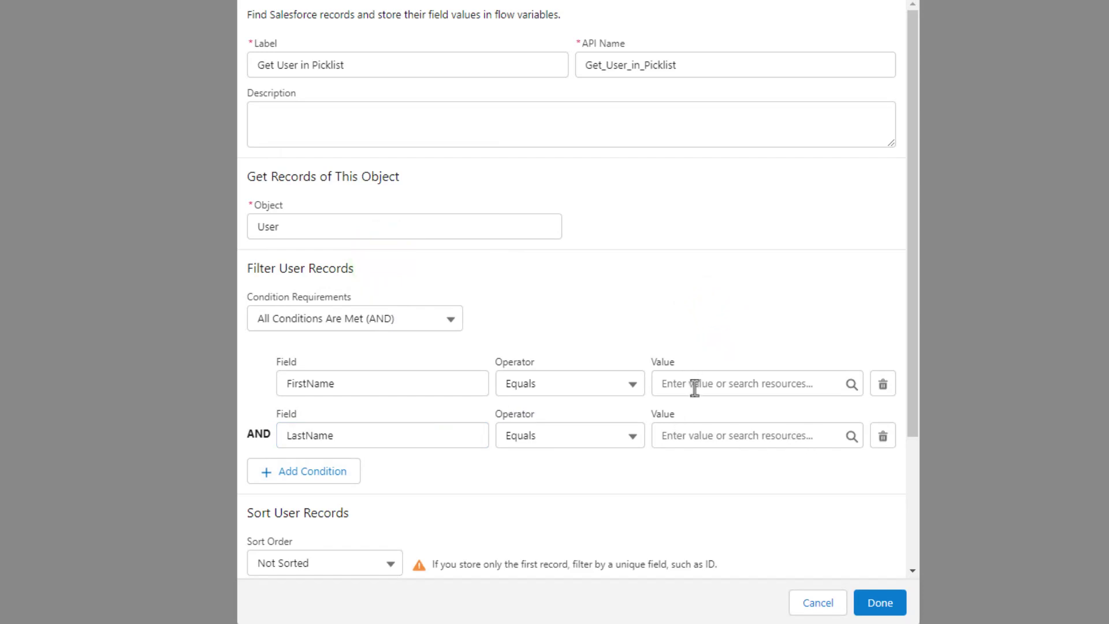
# Switch the first condition to the full Name field and delete the LastName condition.
pyautogui.click(416, 392)
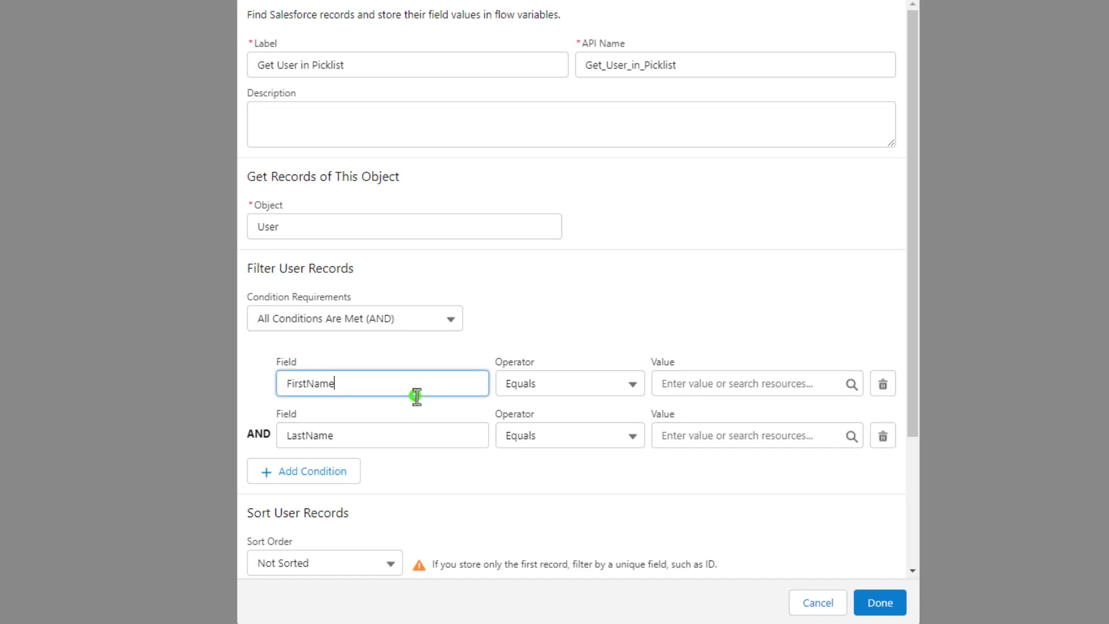
pyautogui.hotkey('ctrl', 'a')
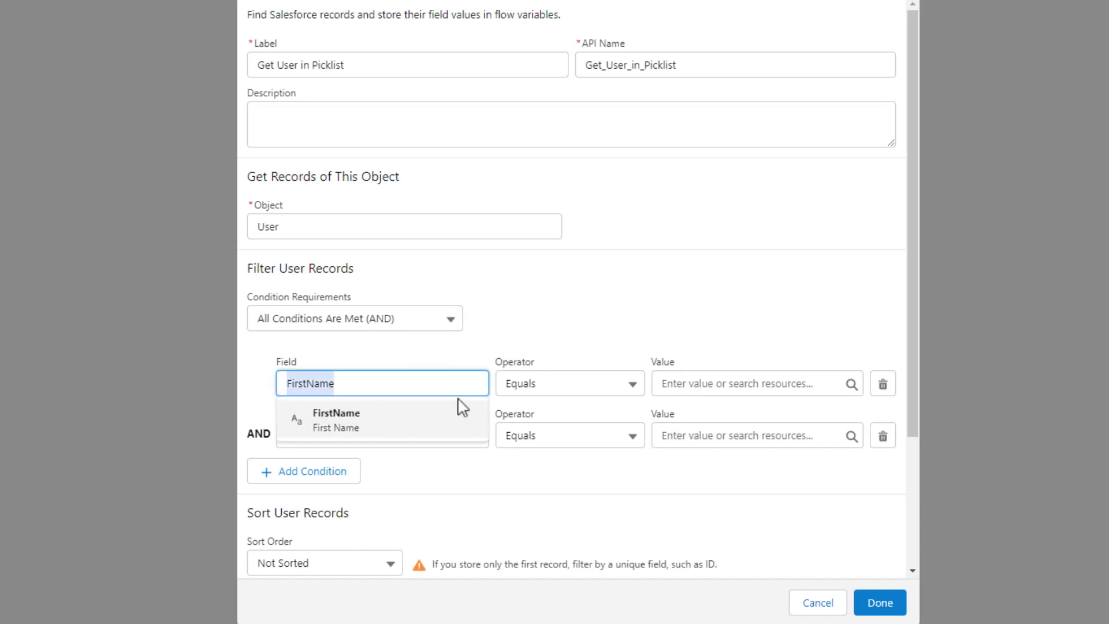
pyautogui.press('BackSpace')
pyautogui.write('f')
pyautogui.press('BackSpace')
pyautogui.write('name')
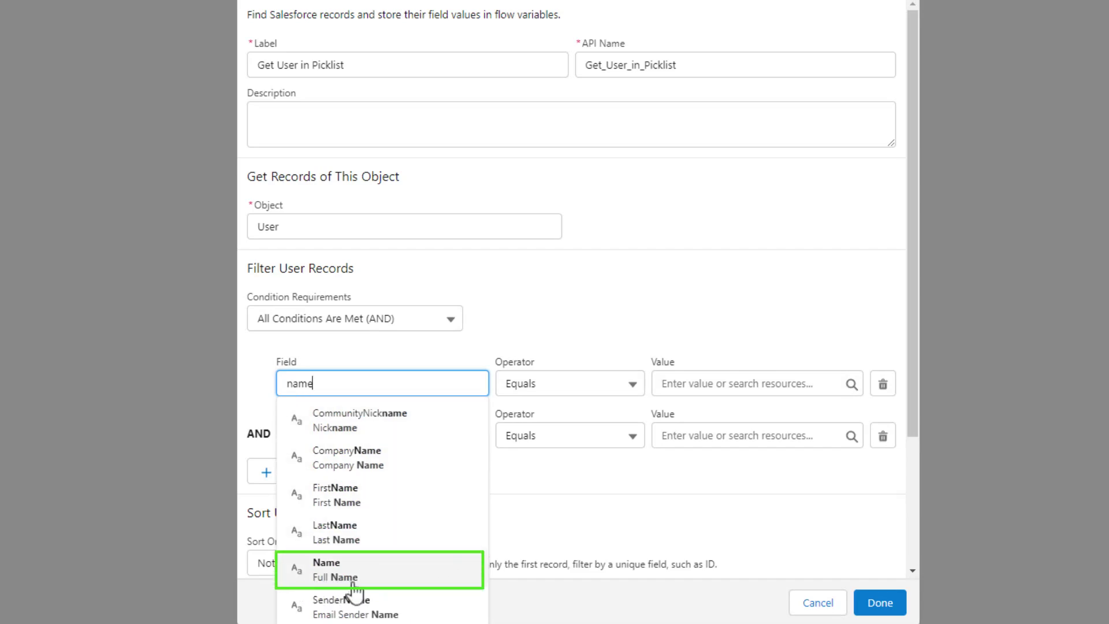
pyautogui.click(448, 572)
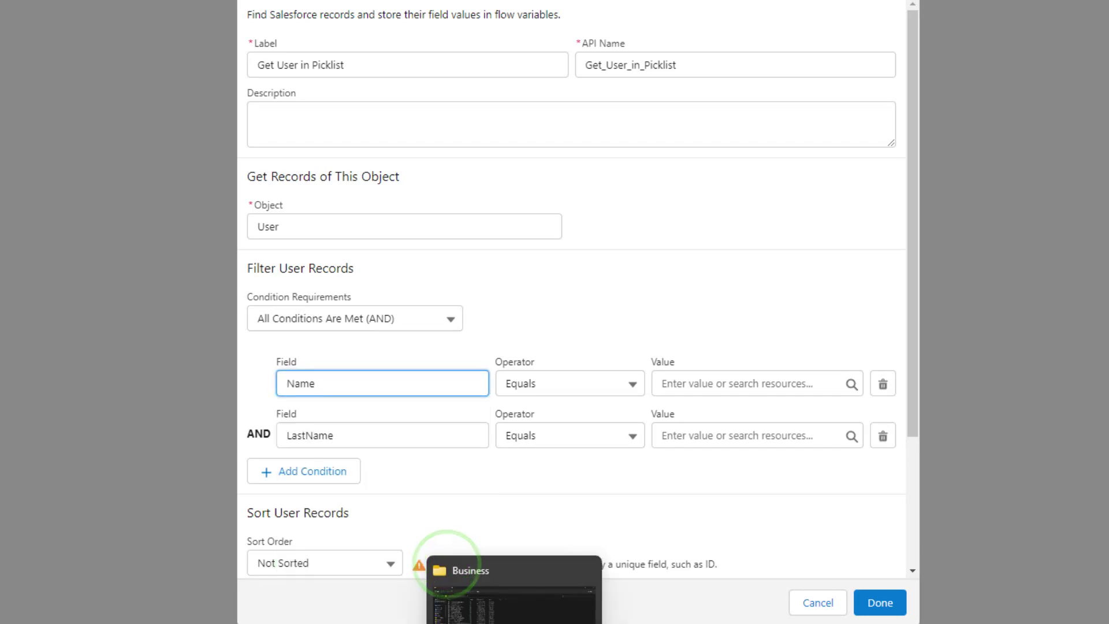
pyautogui.click(883, 436)
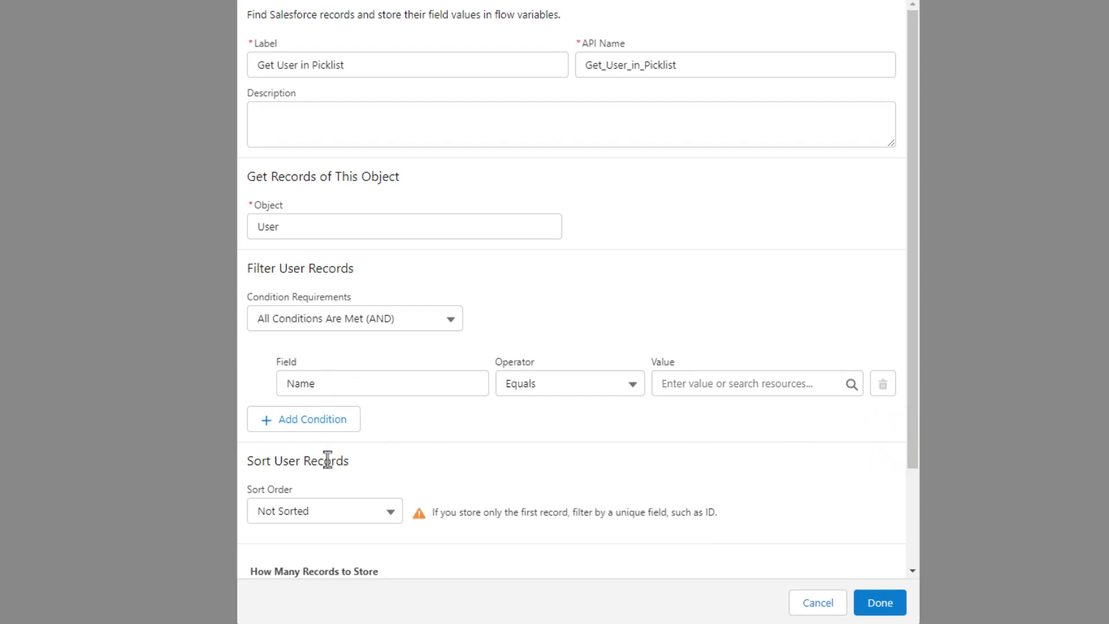
# Set the Name Equals condition value to $Record > Assigned Coordinator.
pyautogui.click(711, 383)
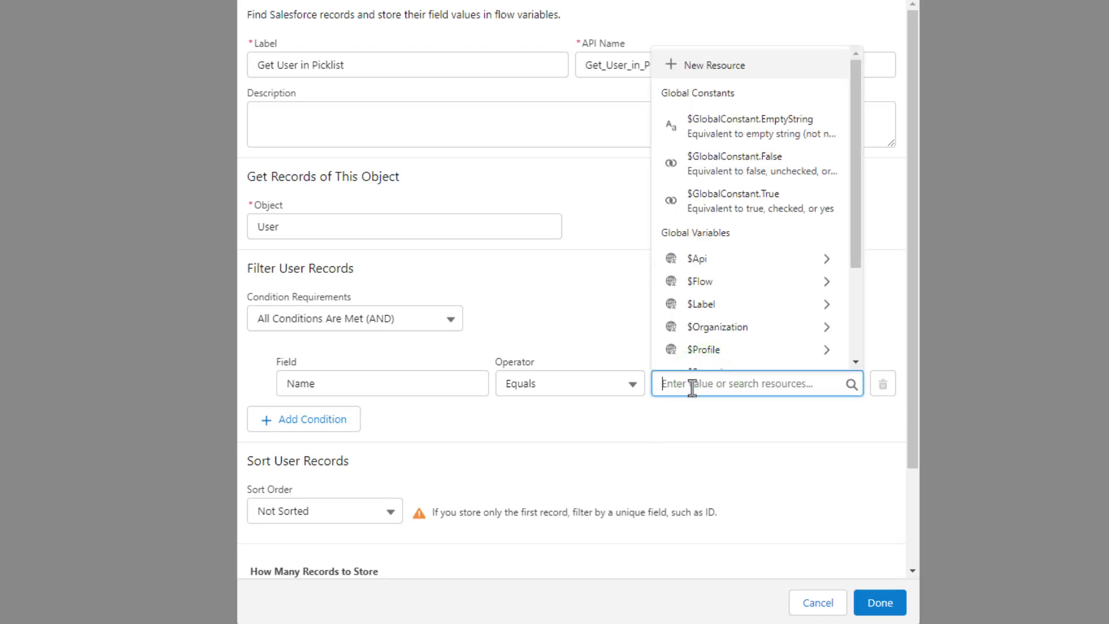
pyautogui.scroll(-3, 757, 226)
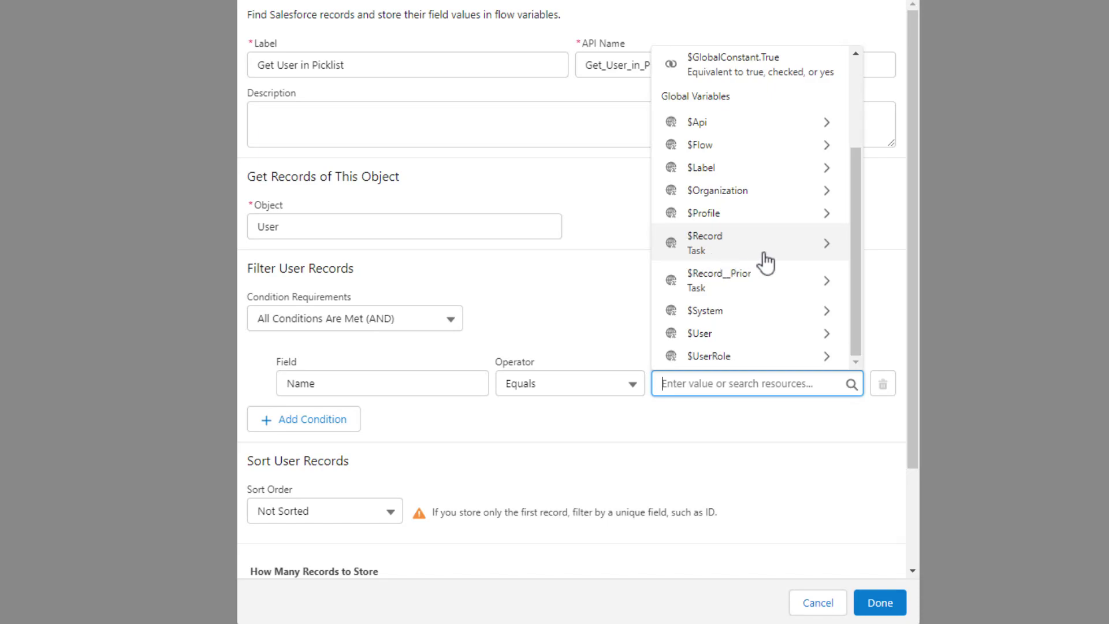
pyautogui.click(735, 254)
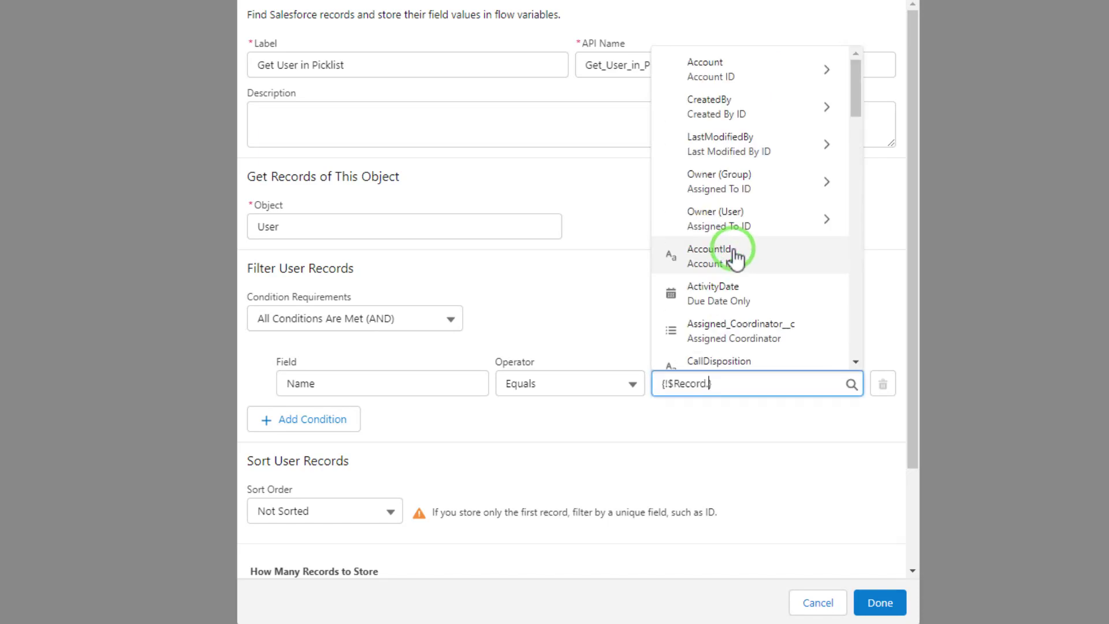
pyautogui.scroll(-3, 754, 138)
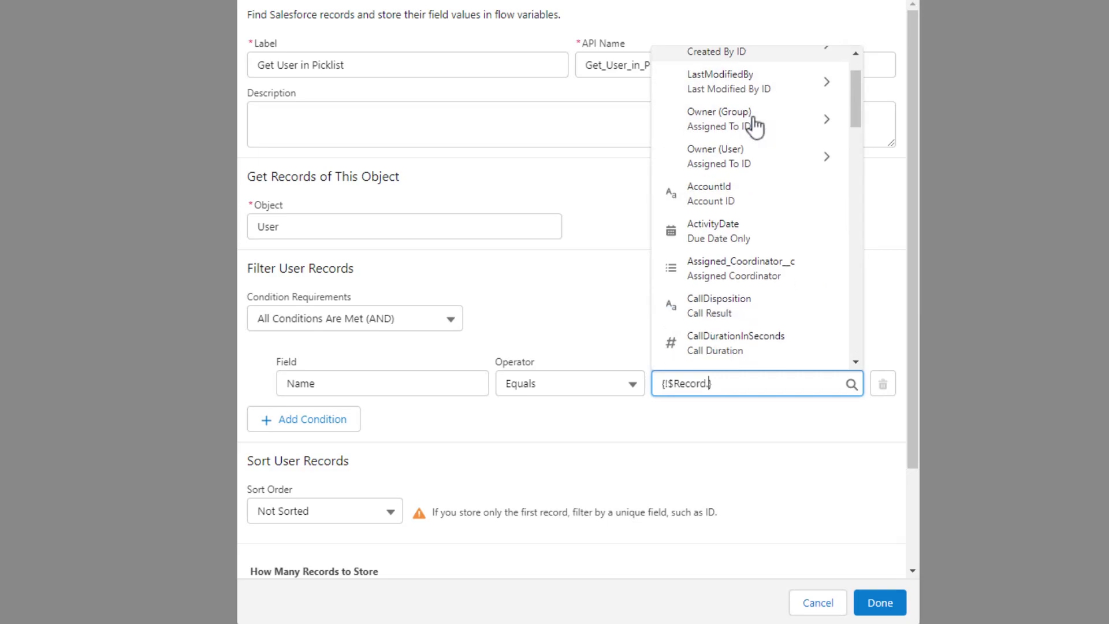
pyautogui.click(839, 255)
pyautogui.click(785, 280)
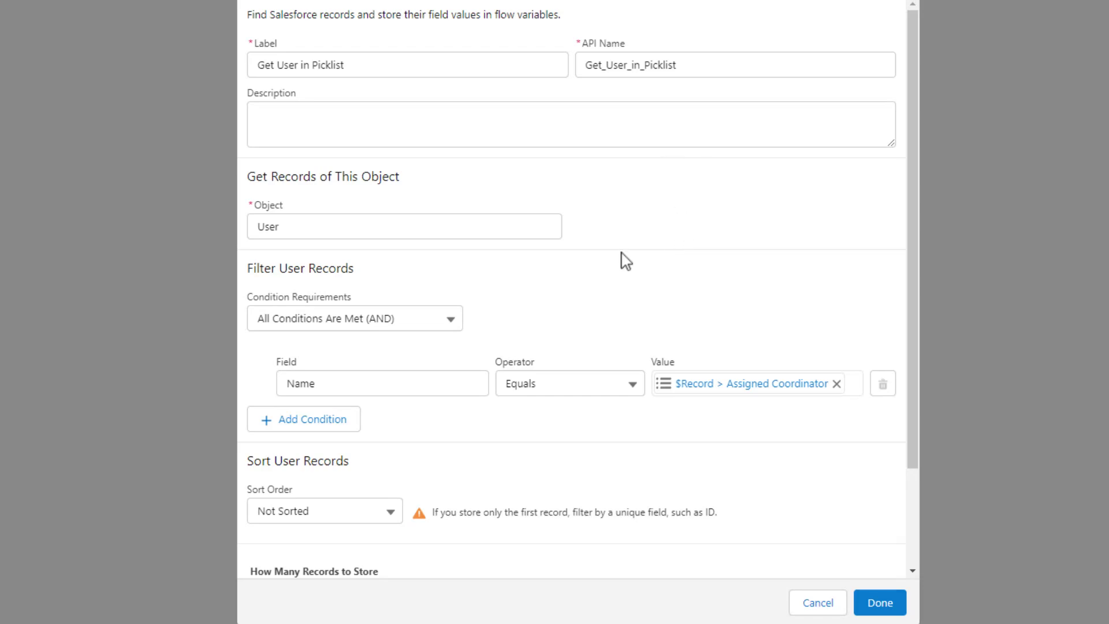
# Confirm the Get User in Picklist element so it lands between Start and End.
pyautogui.scroll(-2, 560, 384)
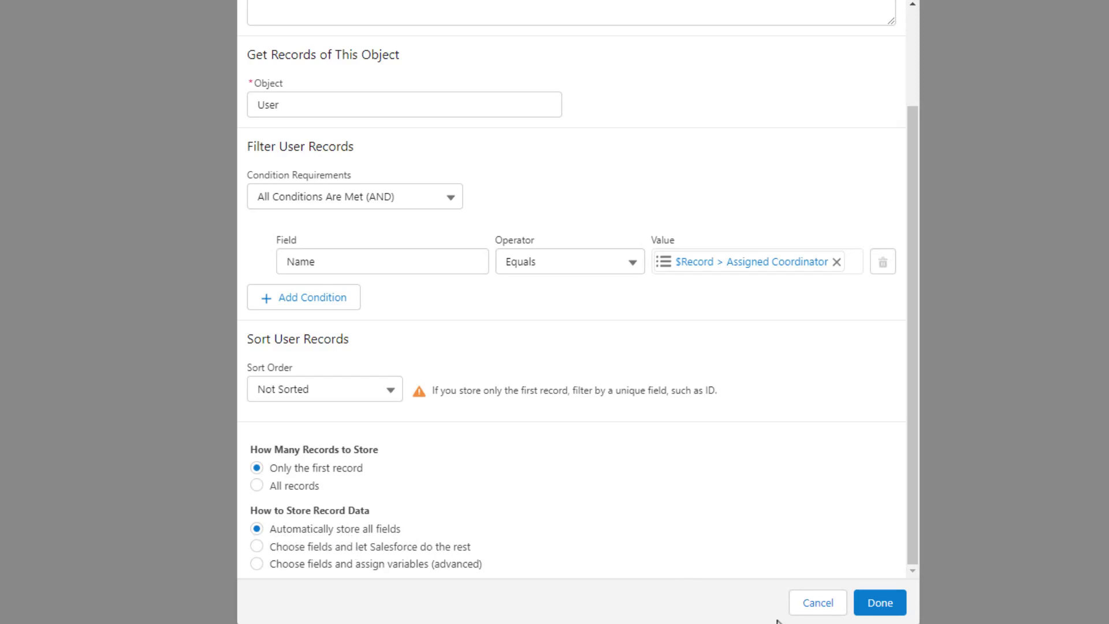
pyautogui.click(880, 602)
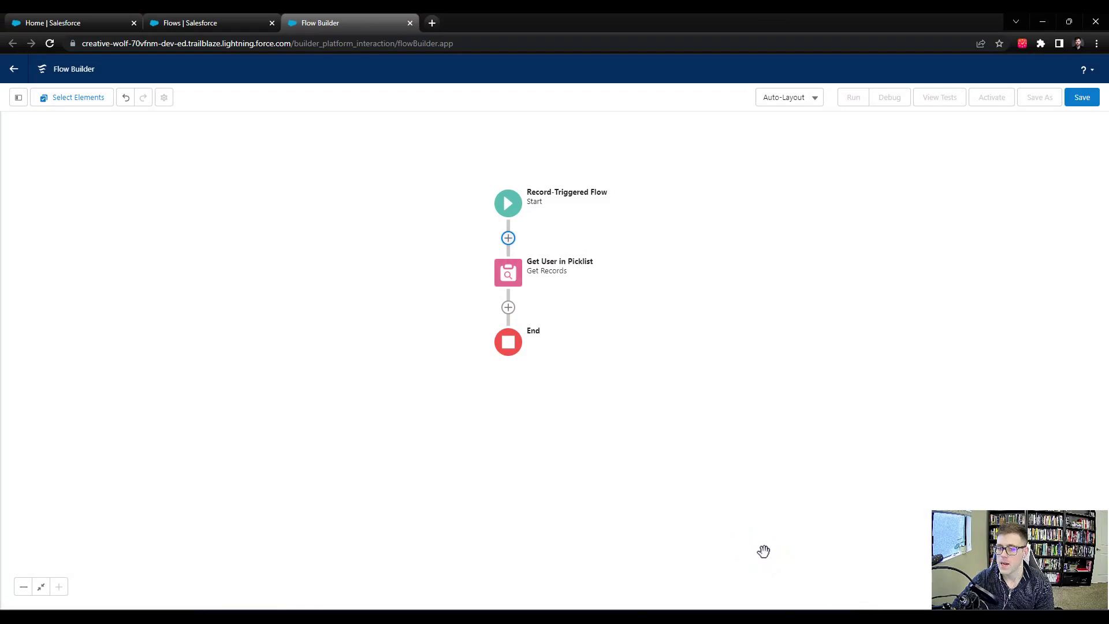
# Enter the flow label 'Task - Change Owner to Assigned Coordinator' and auto-fill its API name.
pyautogui.click(1081, 98)
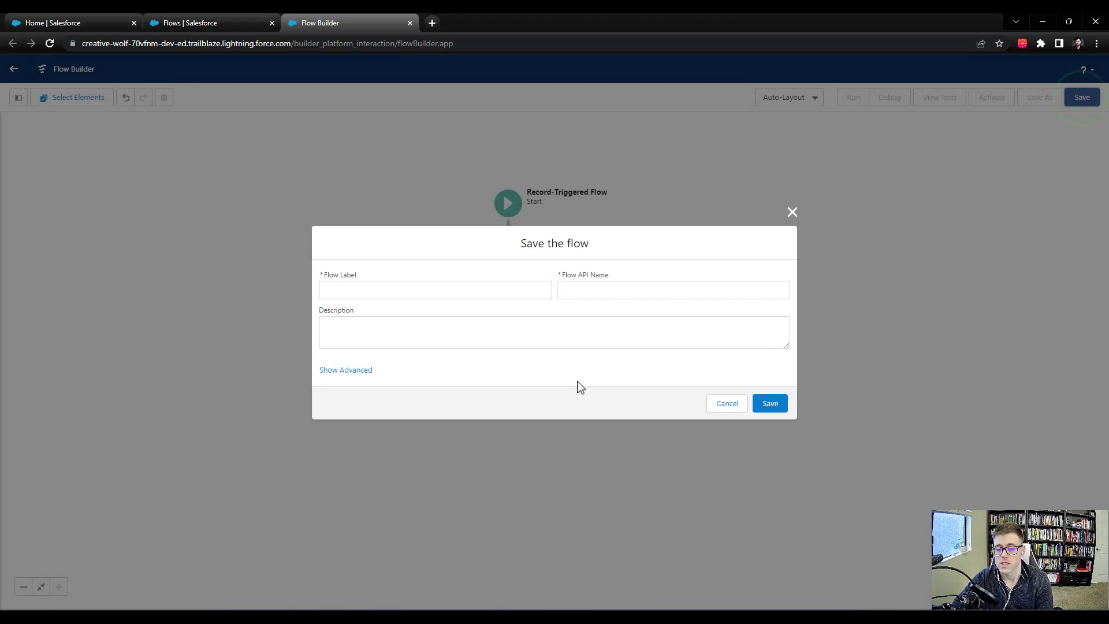
pyautogui.click(483, 297)
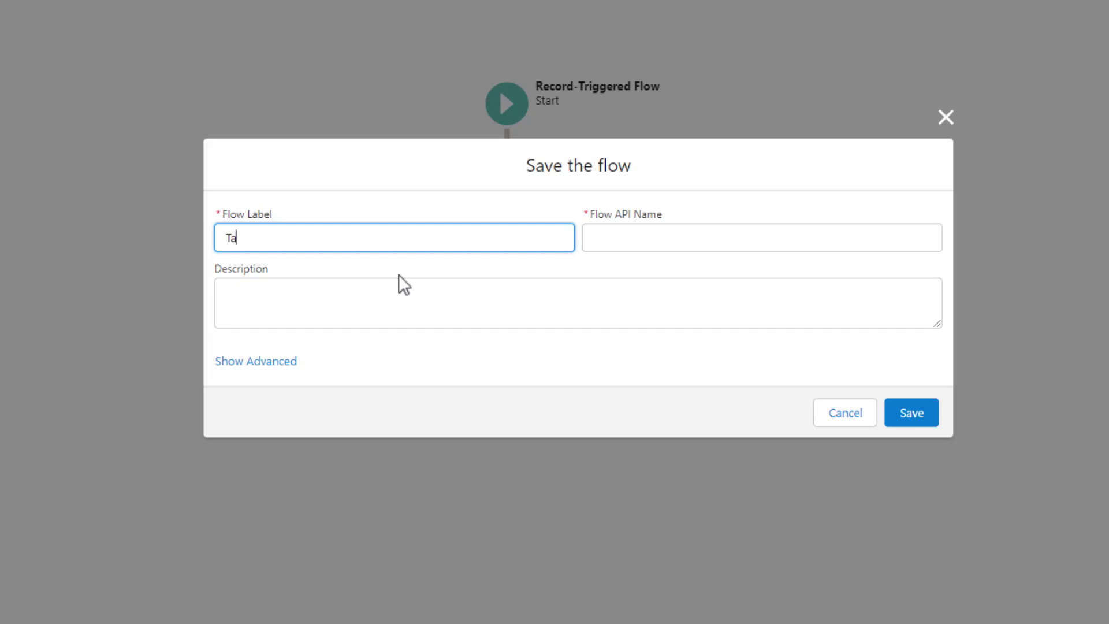
pyautogui.write('sk -')
pyautogui.write('Change Owner to Assi')
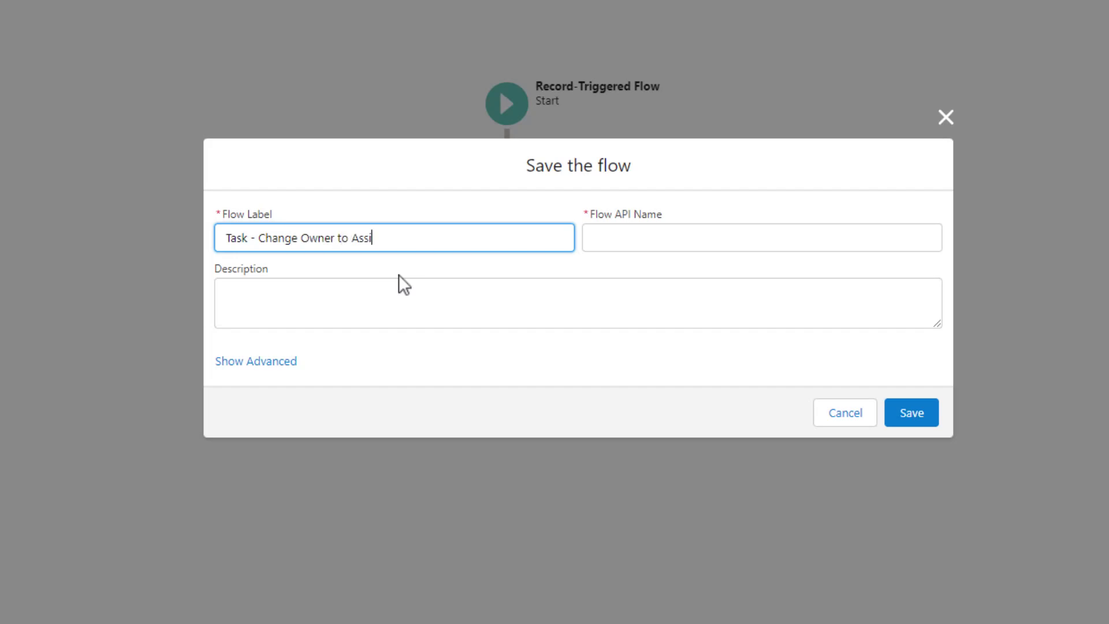
pyautogui.write('gned Coordinator')
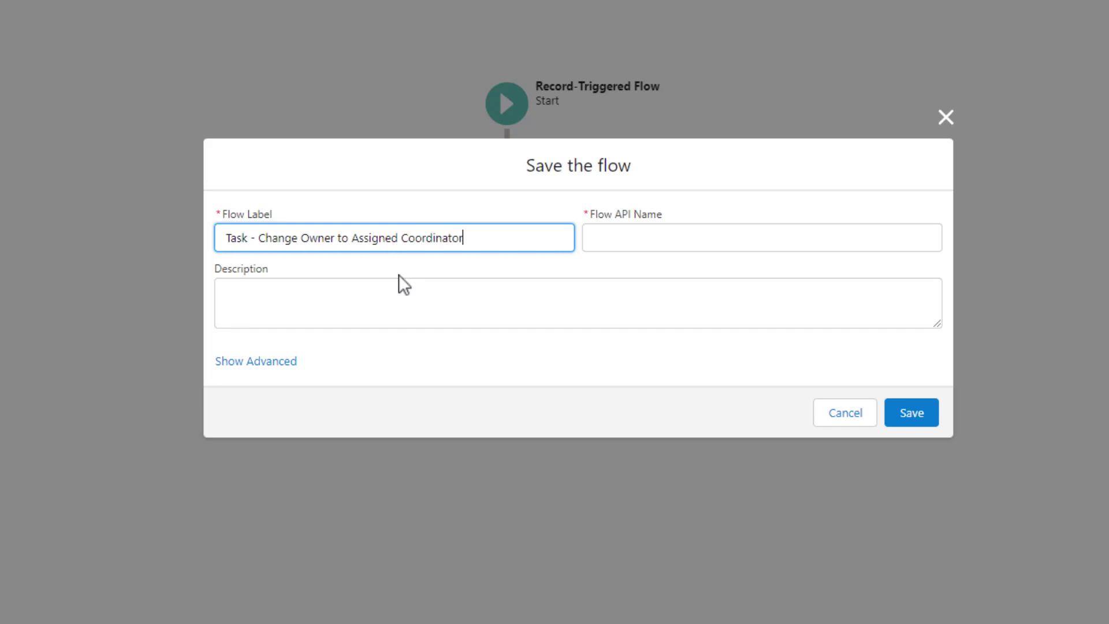
pyautogui.press('Tab')
pyautogui.click(384, 349)
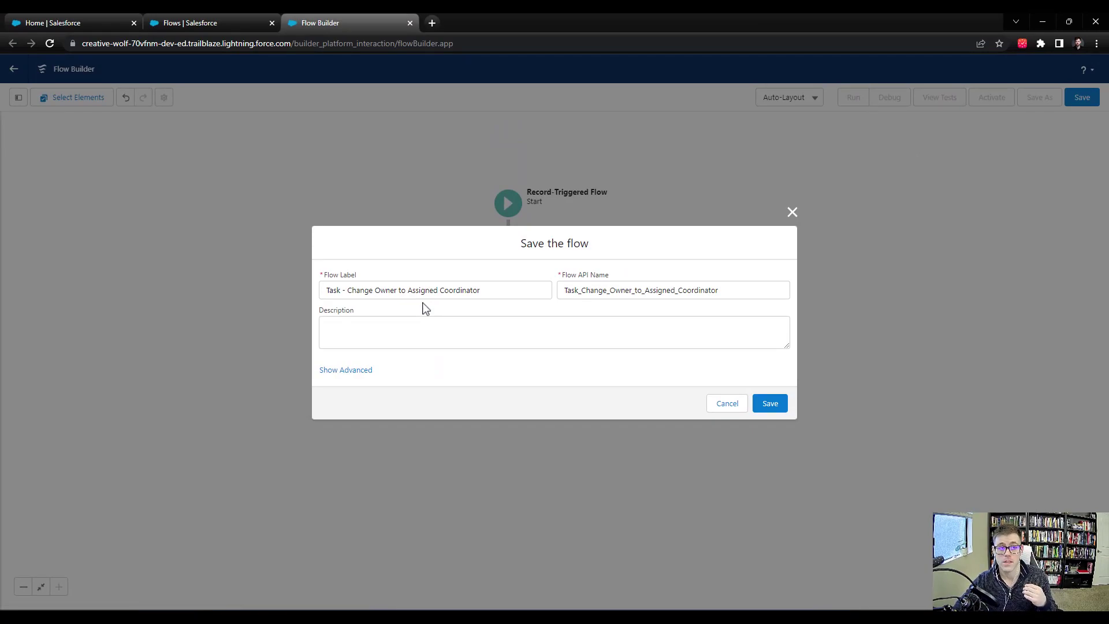
pyautogui.click(210, 24)
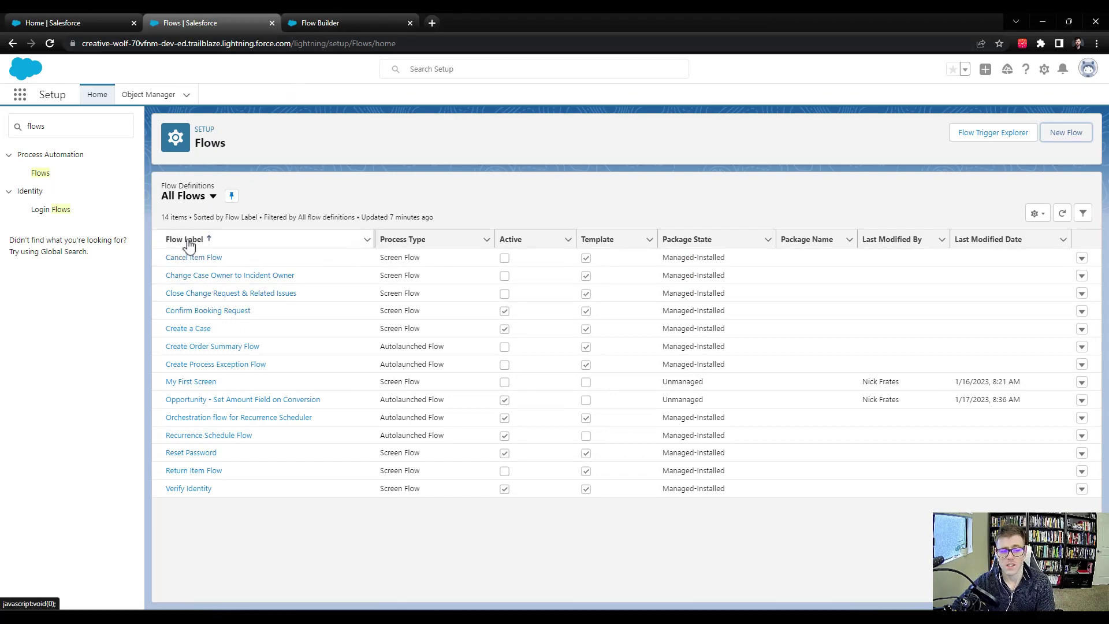
# Save the flow as Task - Change Owner to Assigned Coordinator, creating version 1.
pyautogui.click(335, 20)
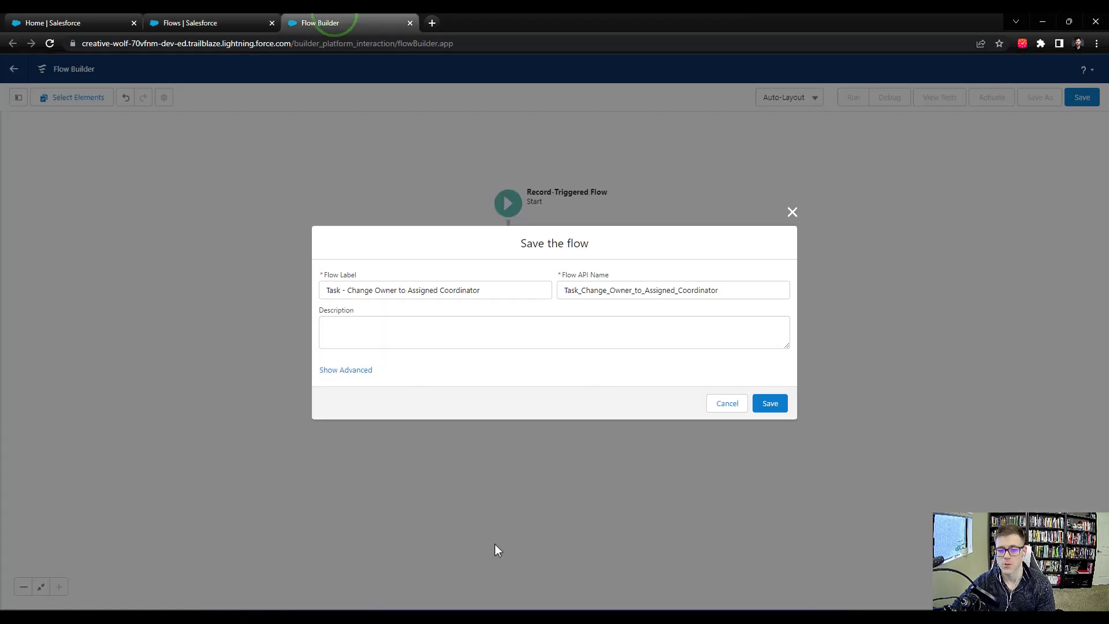
pyautogui.click(779, 405)
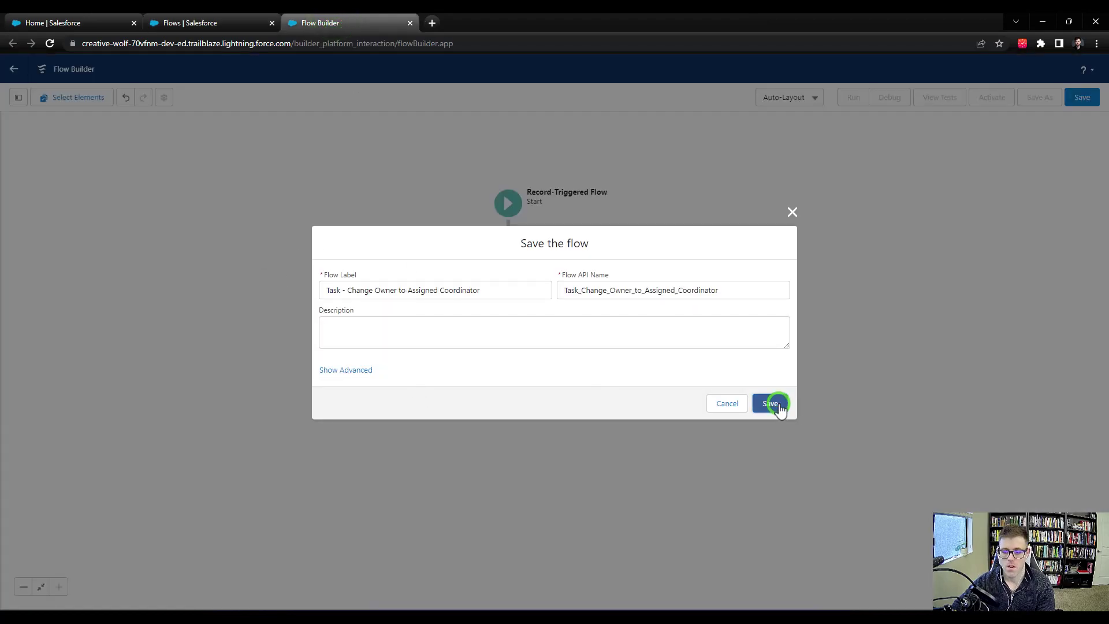